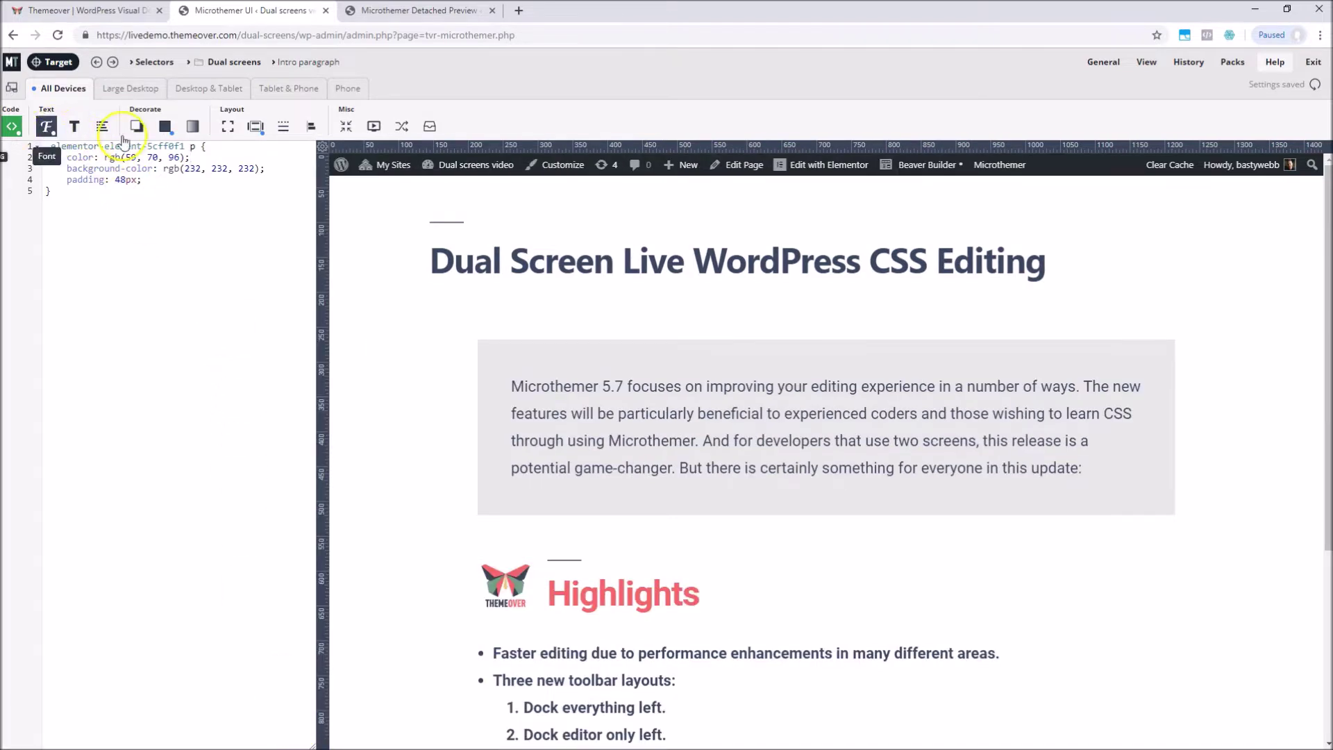
Switch the workspace layout from docking all options to Dock editor only left.
mouse_move(1144, 64)
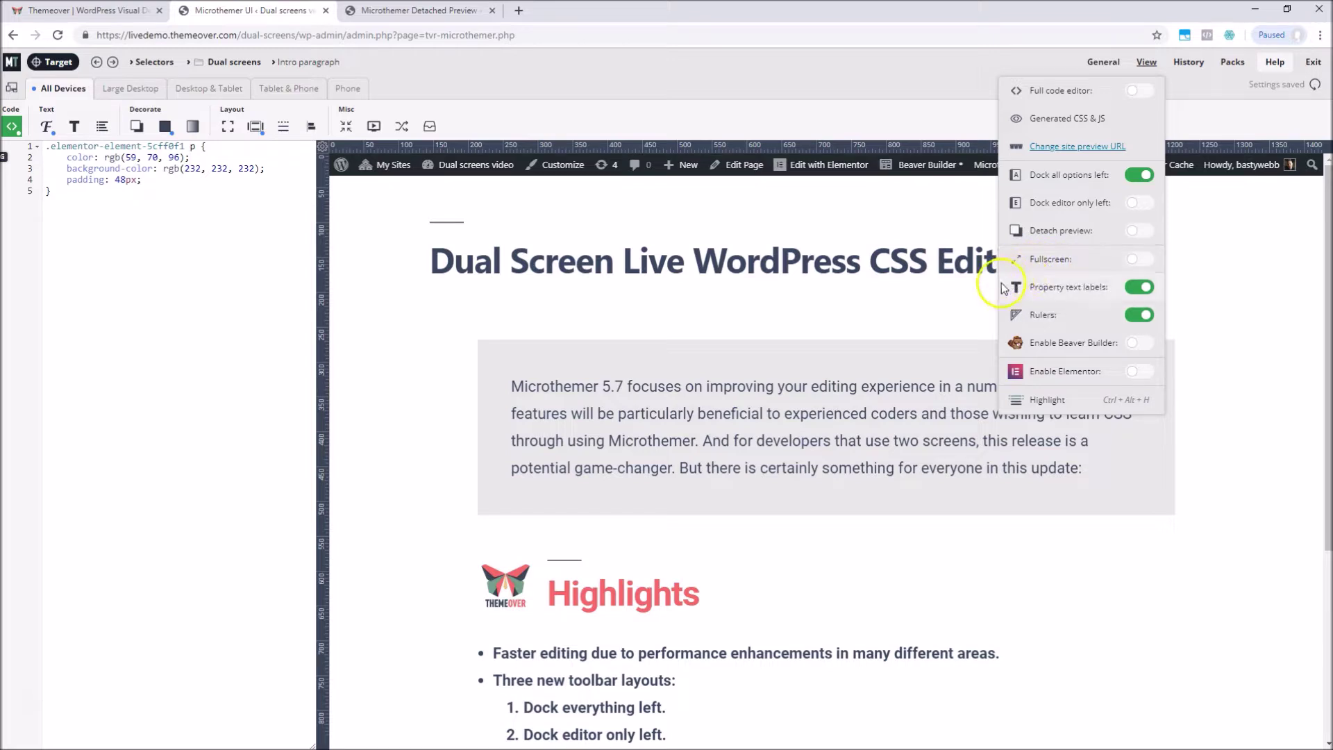
click(960, 306)
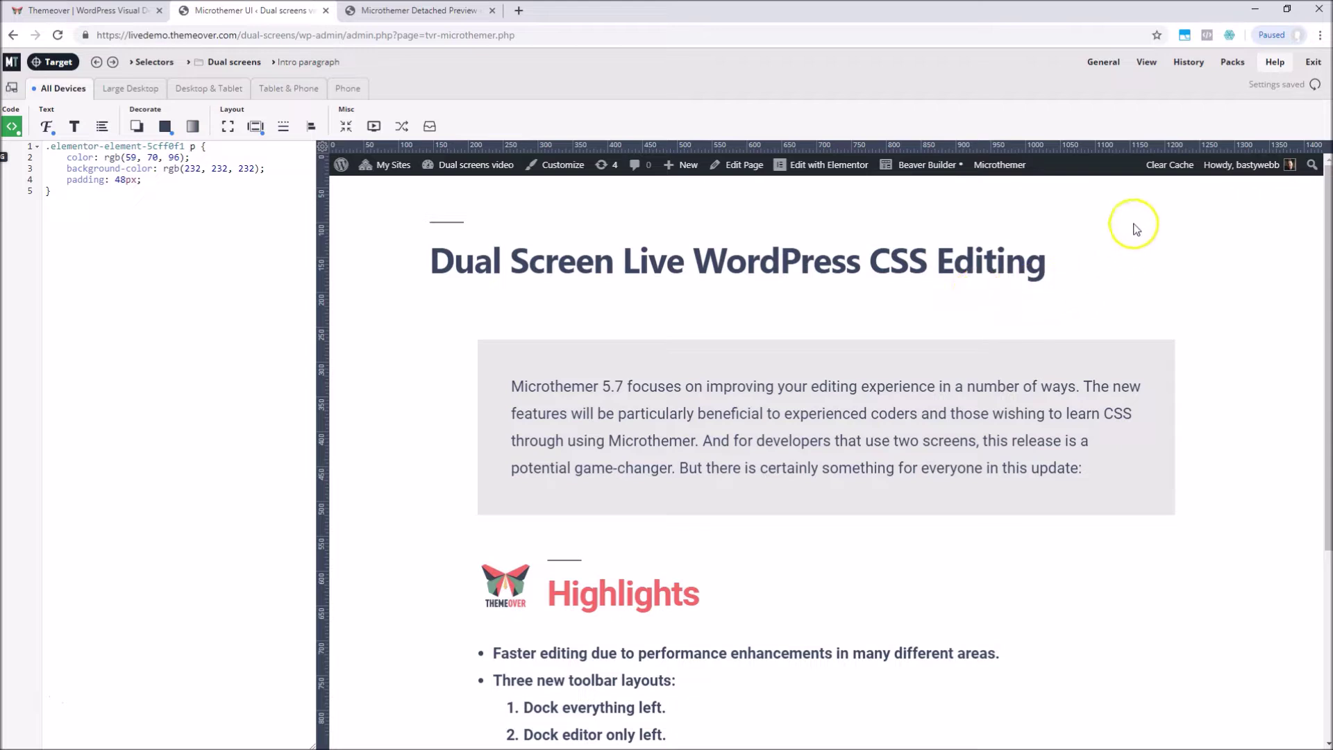
click(1142, 75)
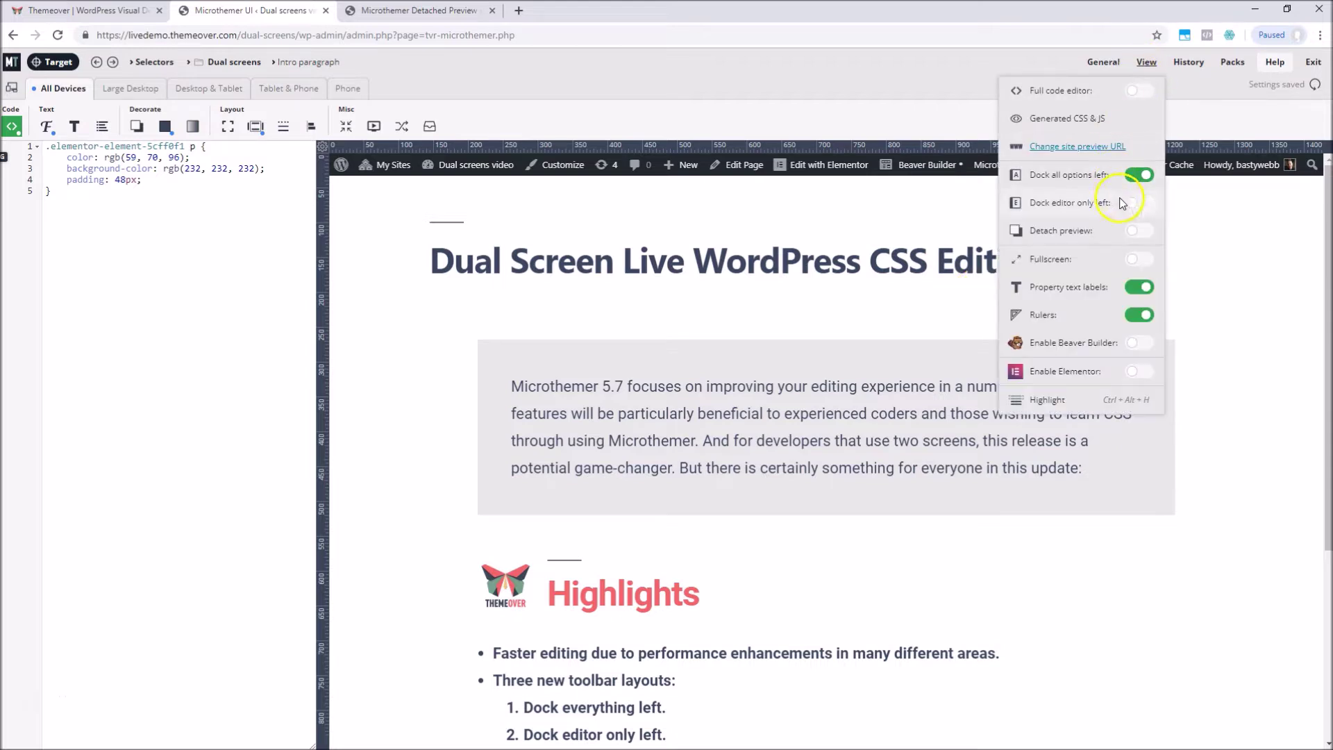
click(1134, 207)
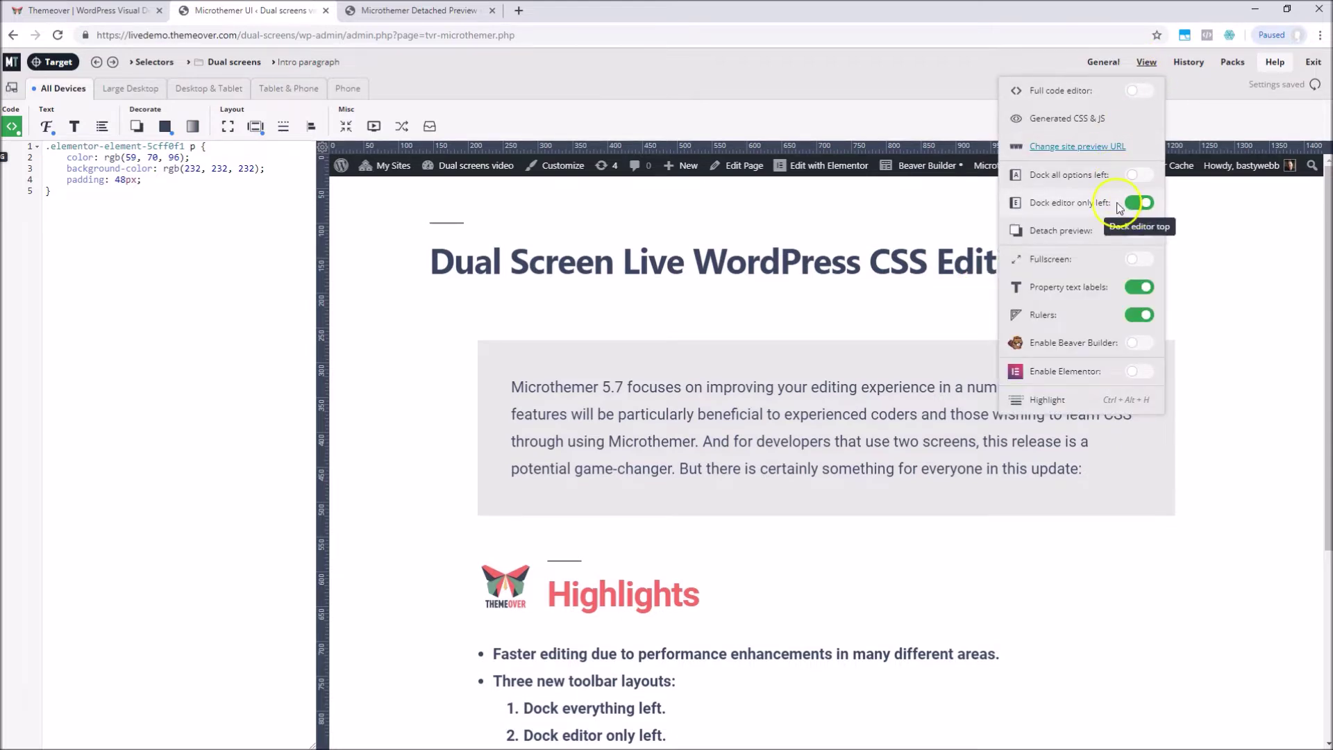
Set the intro paragraph's padding to 32 px on all four sides using the Padding & Margin options.
click(46, 125)
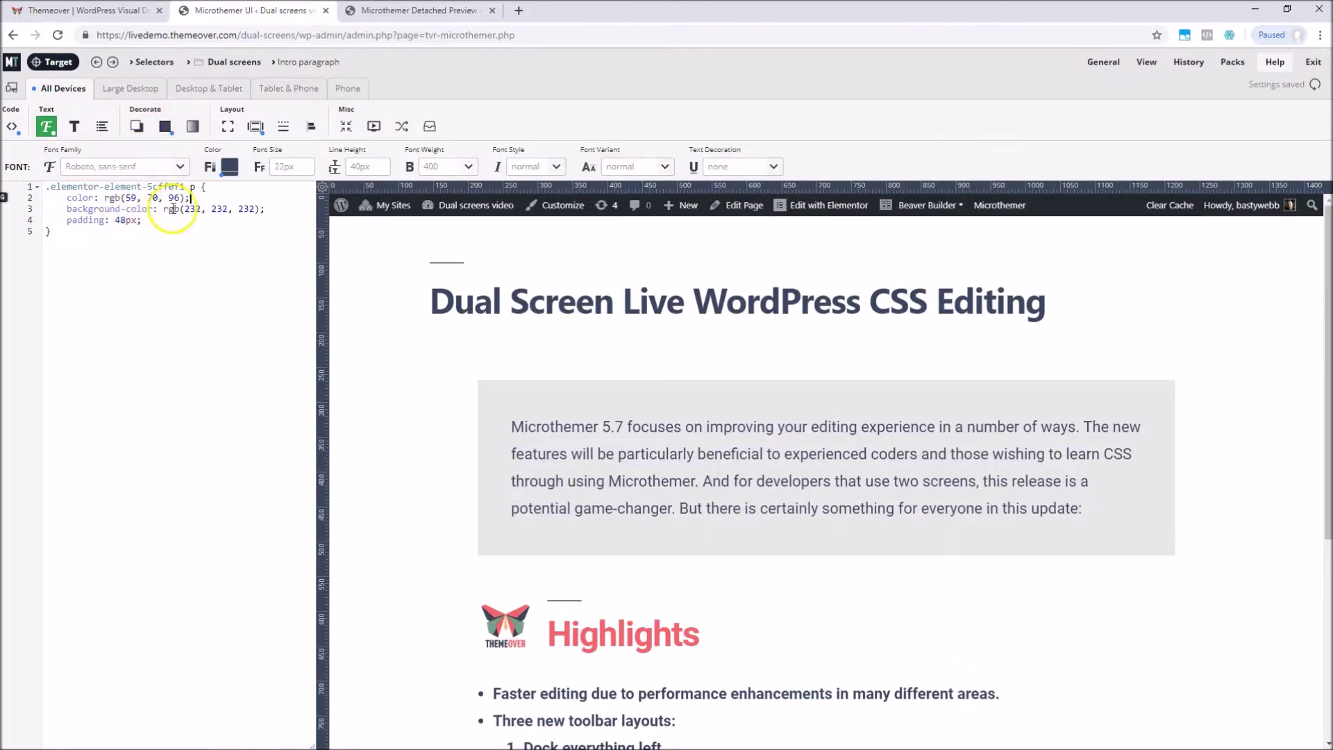
click(164, 222)
click(255, 126)
click(341, 166)
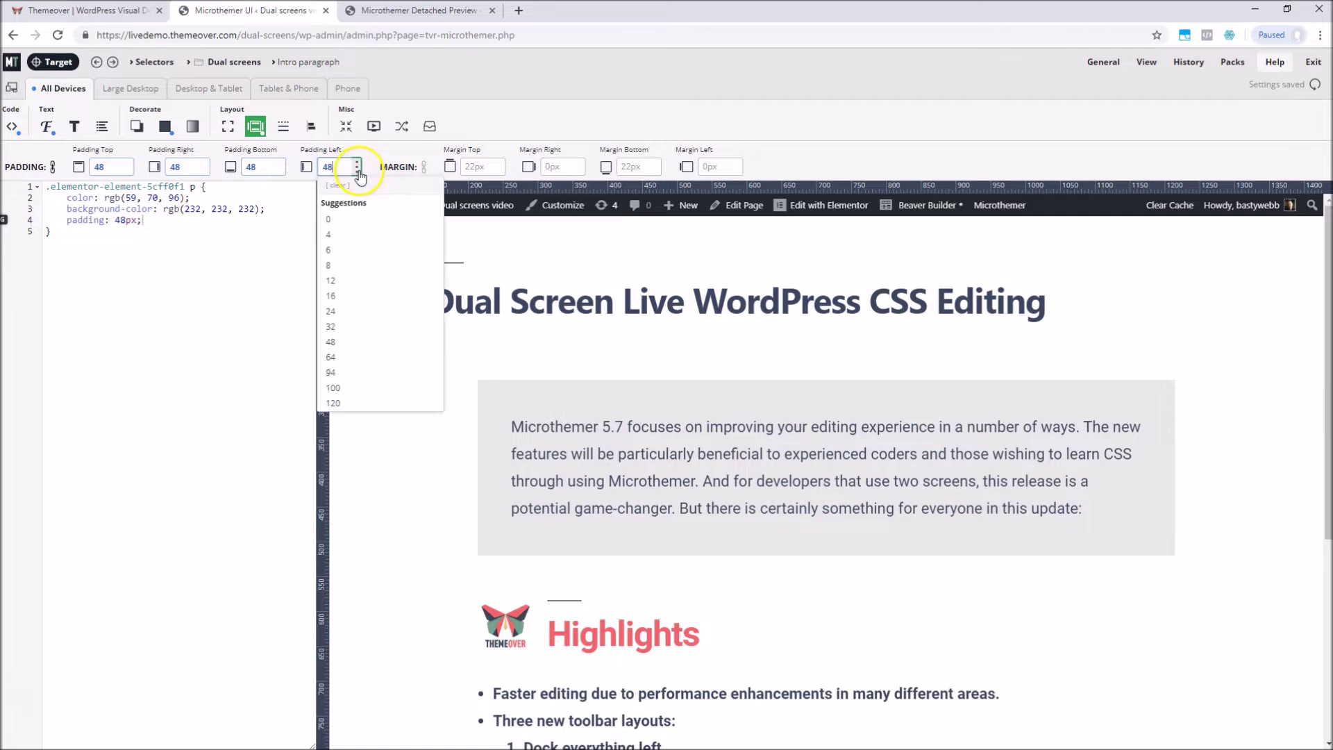
click(331, 326)
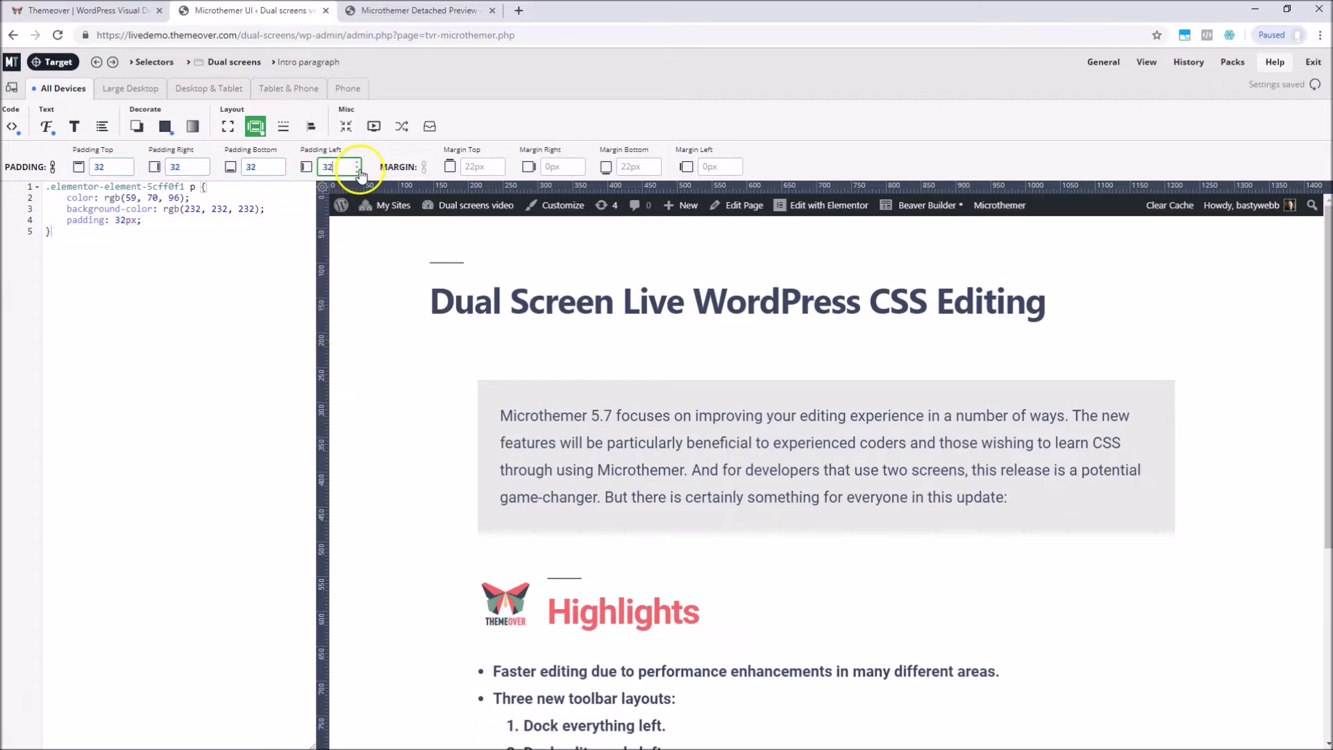
Add a top-to-bottom background gradient to the intro paragraph with white, rgb(255, 255, 255), as its A color.
click(193, 125)
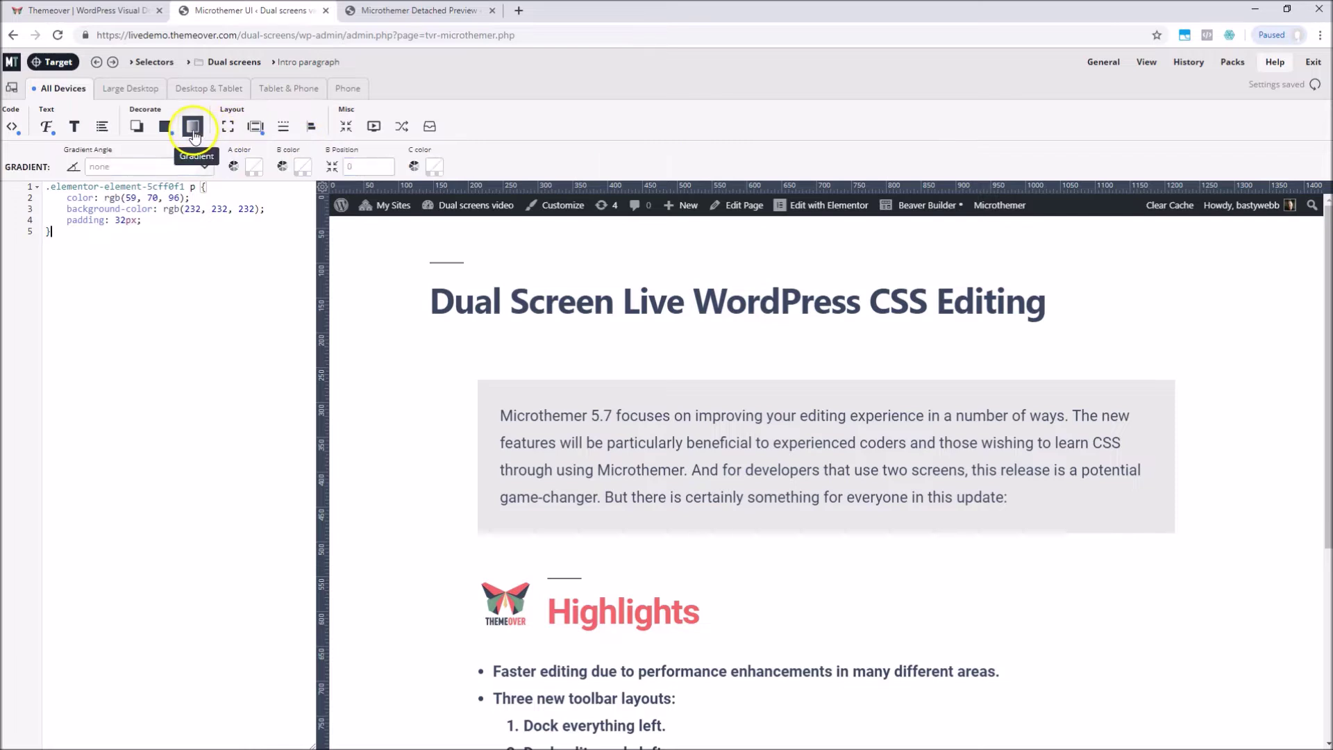
click(255, 169)
drag(285, 102, 268, 44)
click(632, 118)
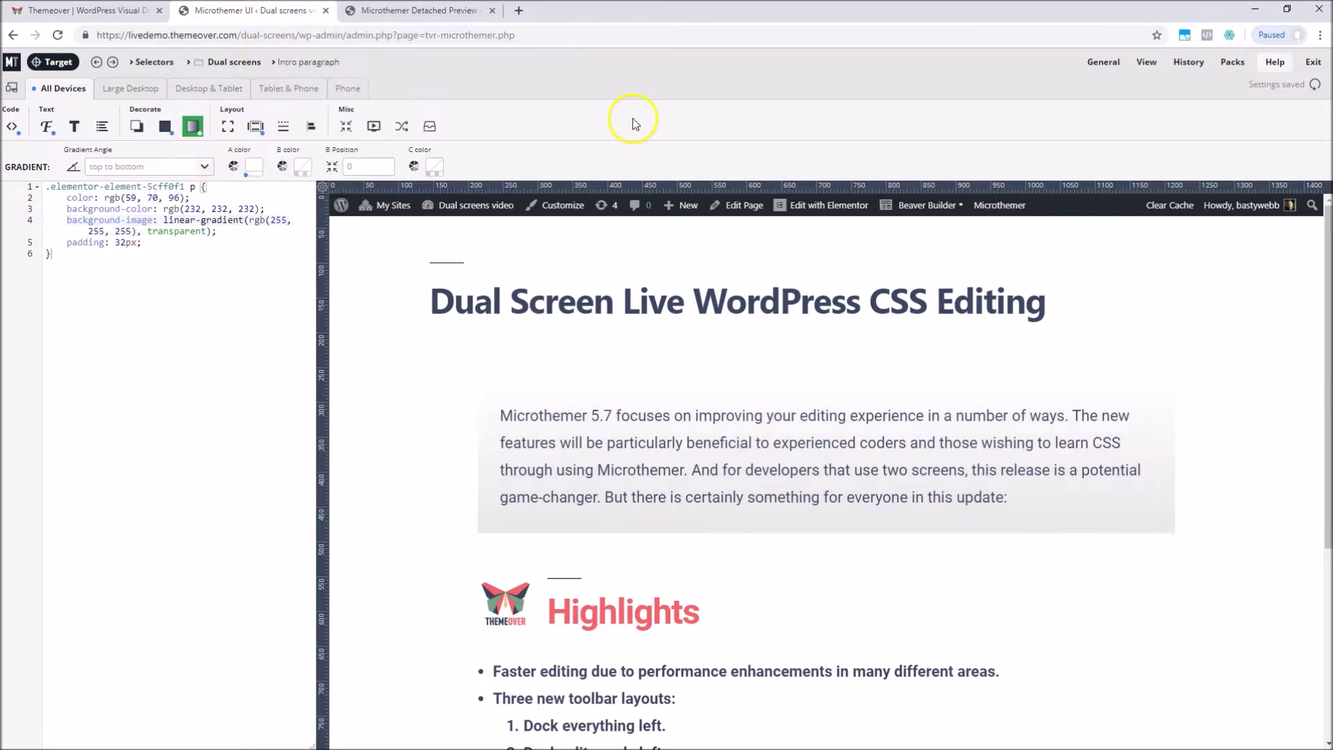
Try 48 px padding on all sides of the intro paragraph, and return it to 32 px.
click(256, 129)
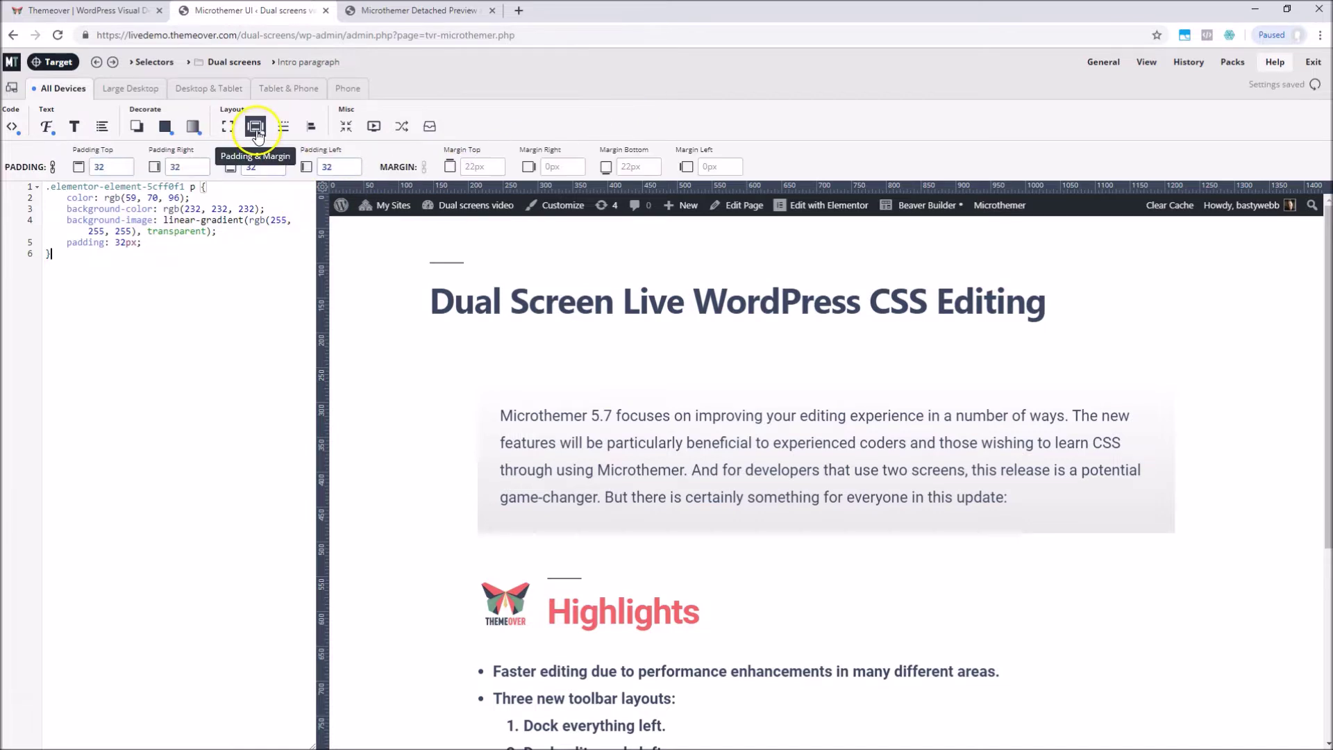
click(358, 172)
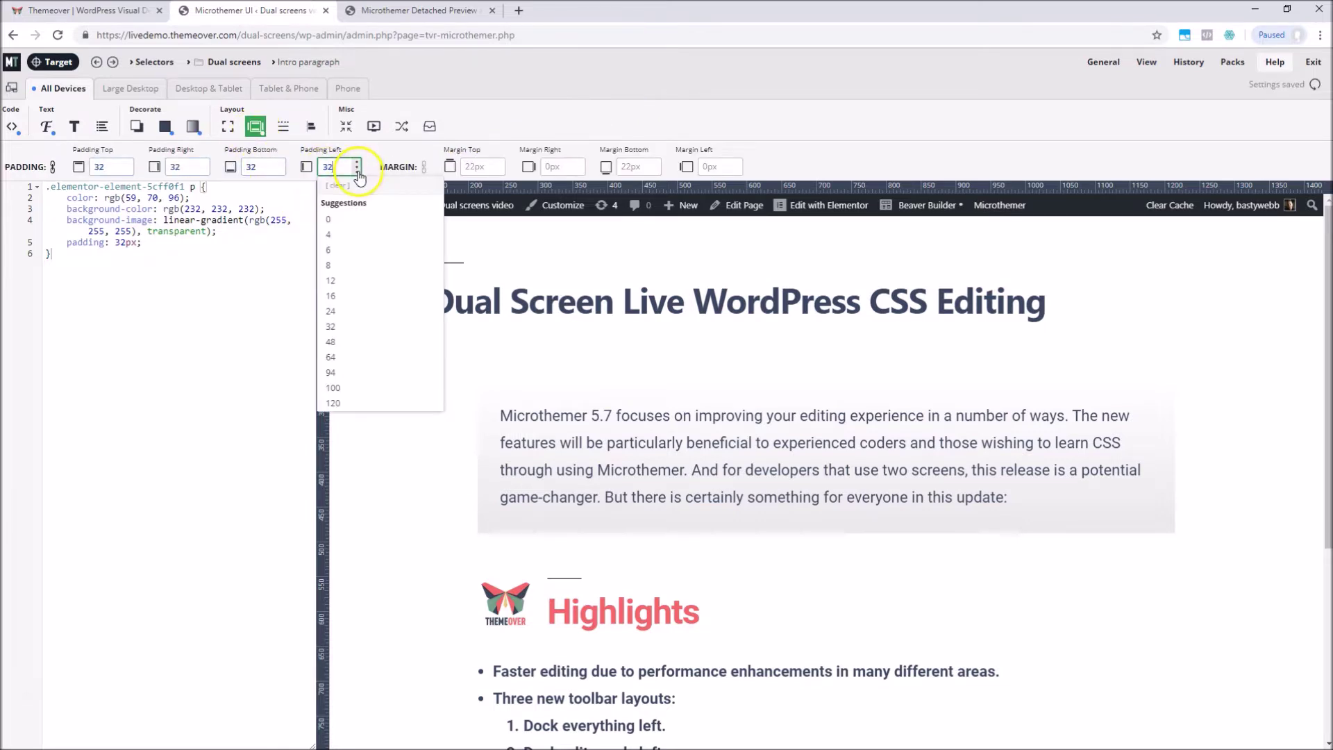
click(356, 343)
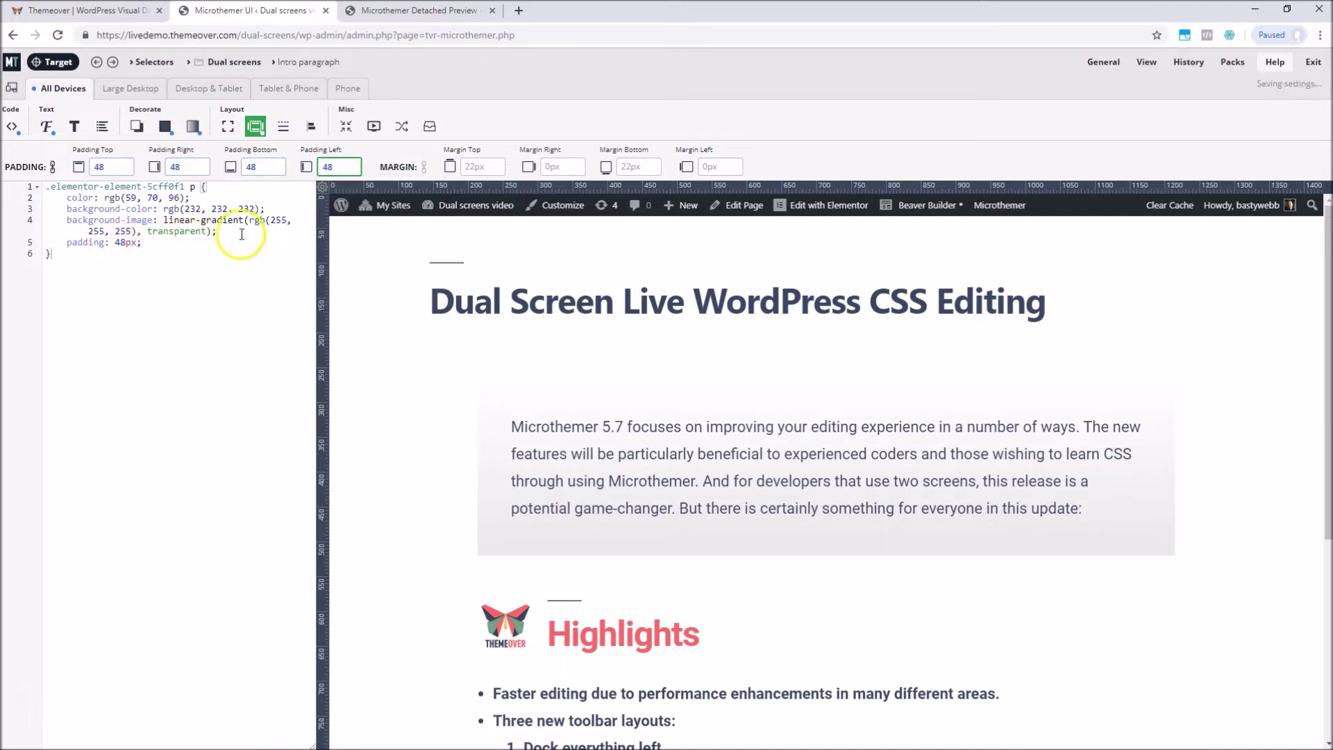
click(344, 169)
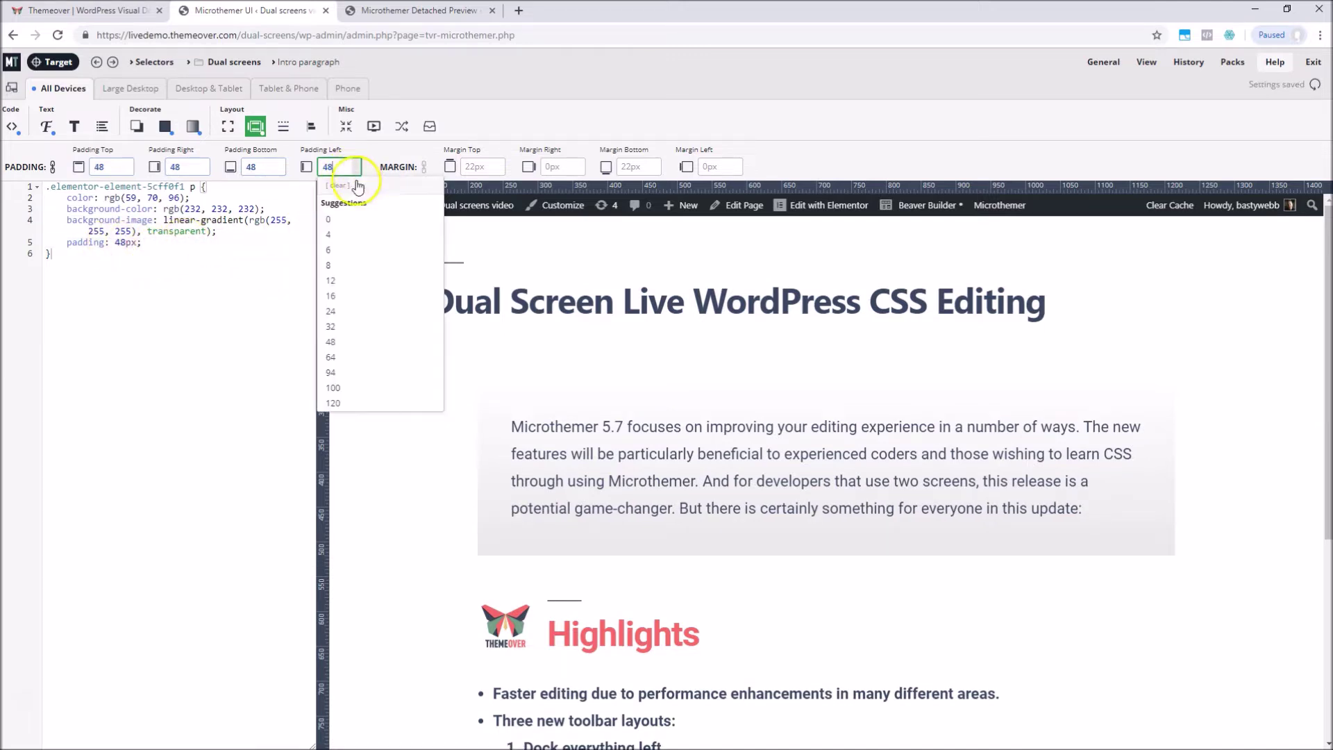
click(350, 327)
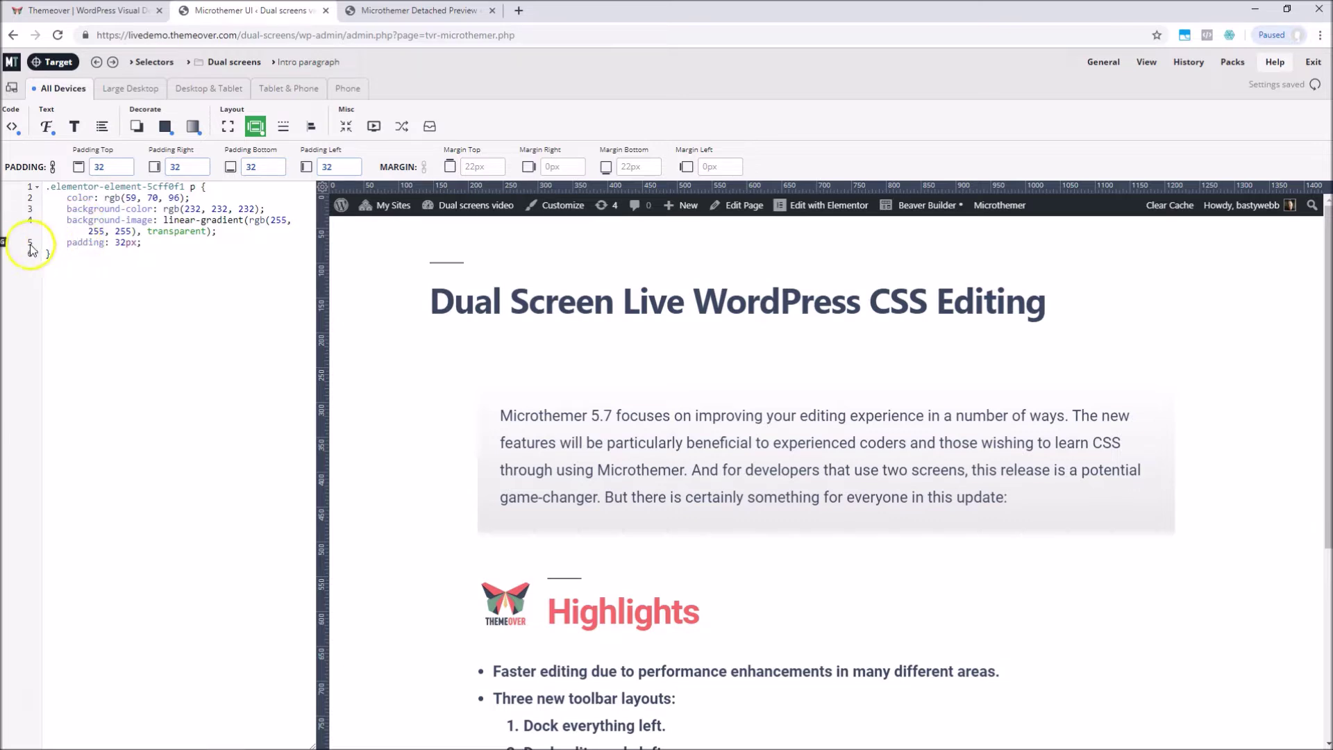
Jump from the padding declaration in the code to its option field, and from the color declaration to its color picker.
click(3, 246)
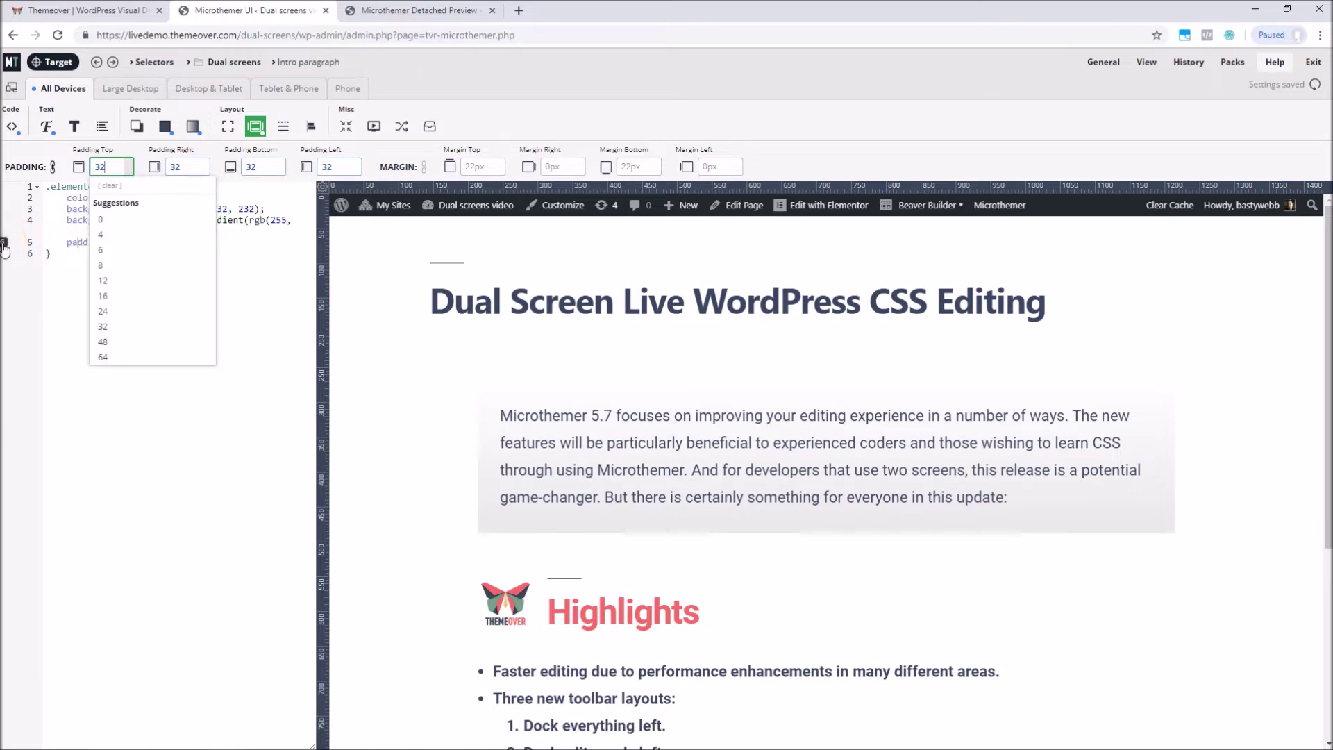
click(70, 200)
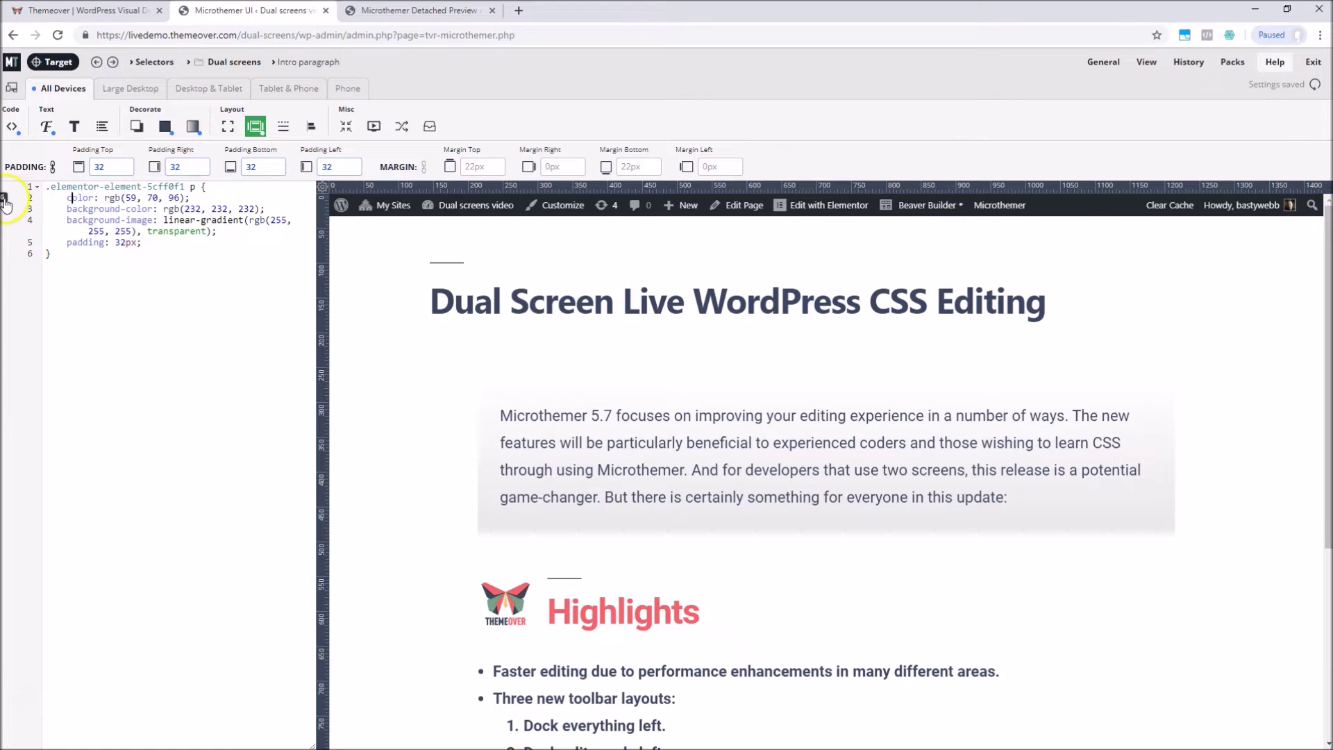
click(5, 202)
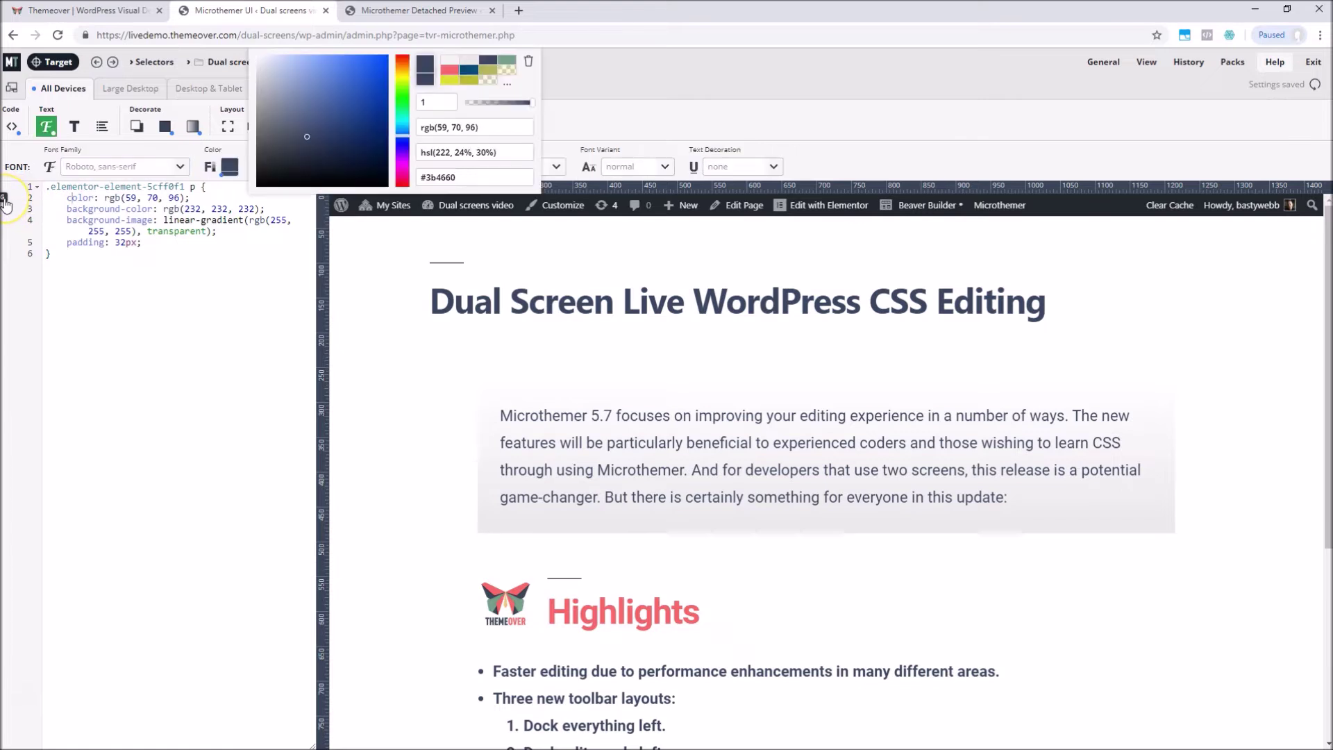
Toggle the focus repeatedly between the padding declaration in the code and the matching Padding Top field.
click(80, 240)
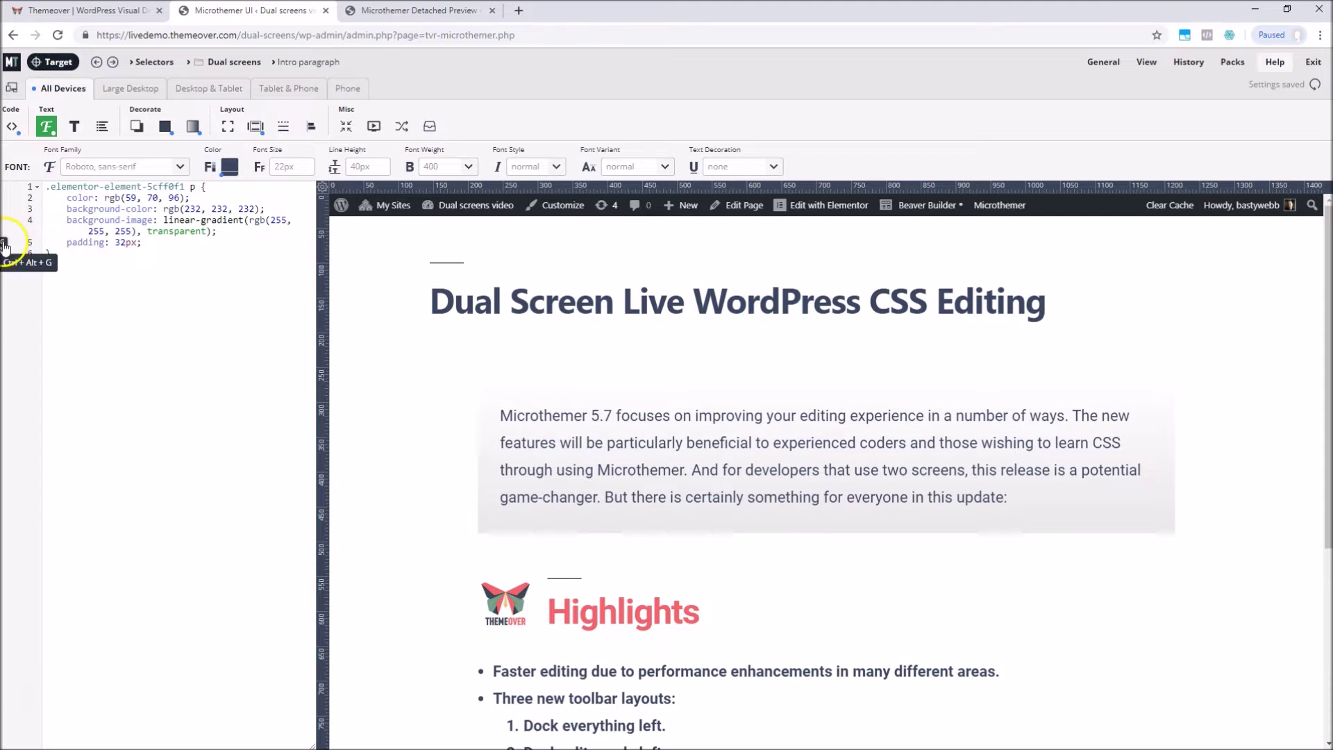
key(ctrl+alt+g)
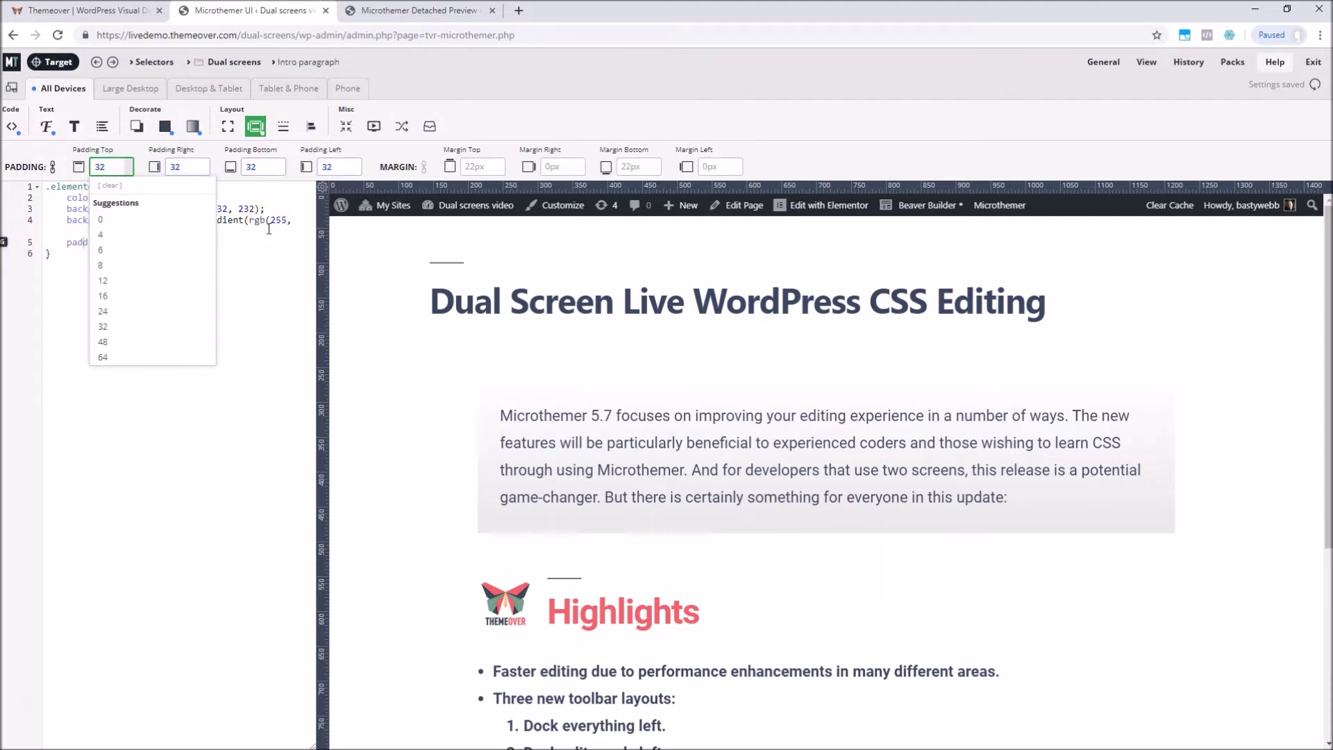
key(ctrl+alt+g)
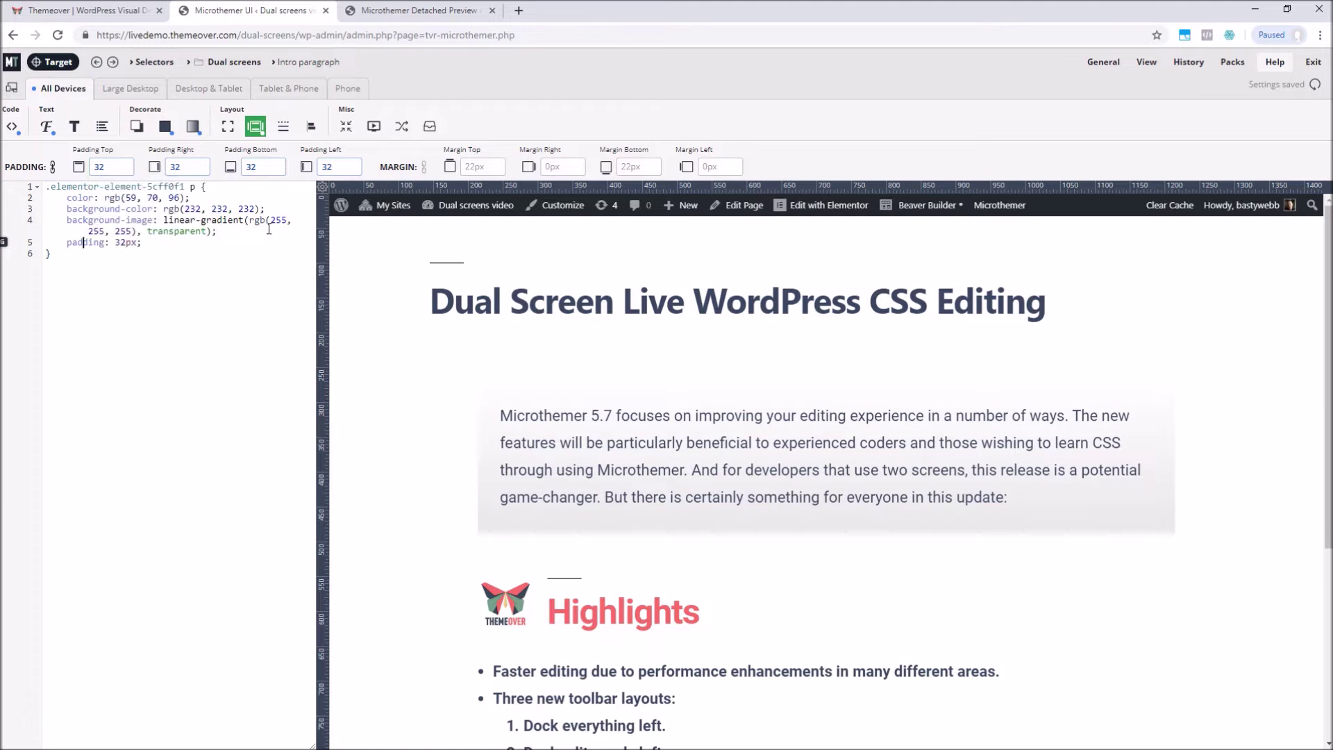
key(ctrl+alt+g)
key(ctrl+alt+g)
key(ctrl+alt+g)
key(ctrl+alt+g)
Detach the site preview into its own browser tab and return to the Microthemer editor tab.
click(1147, 64)
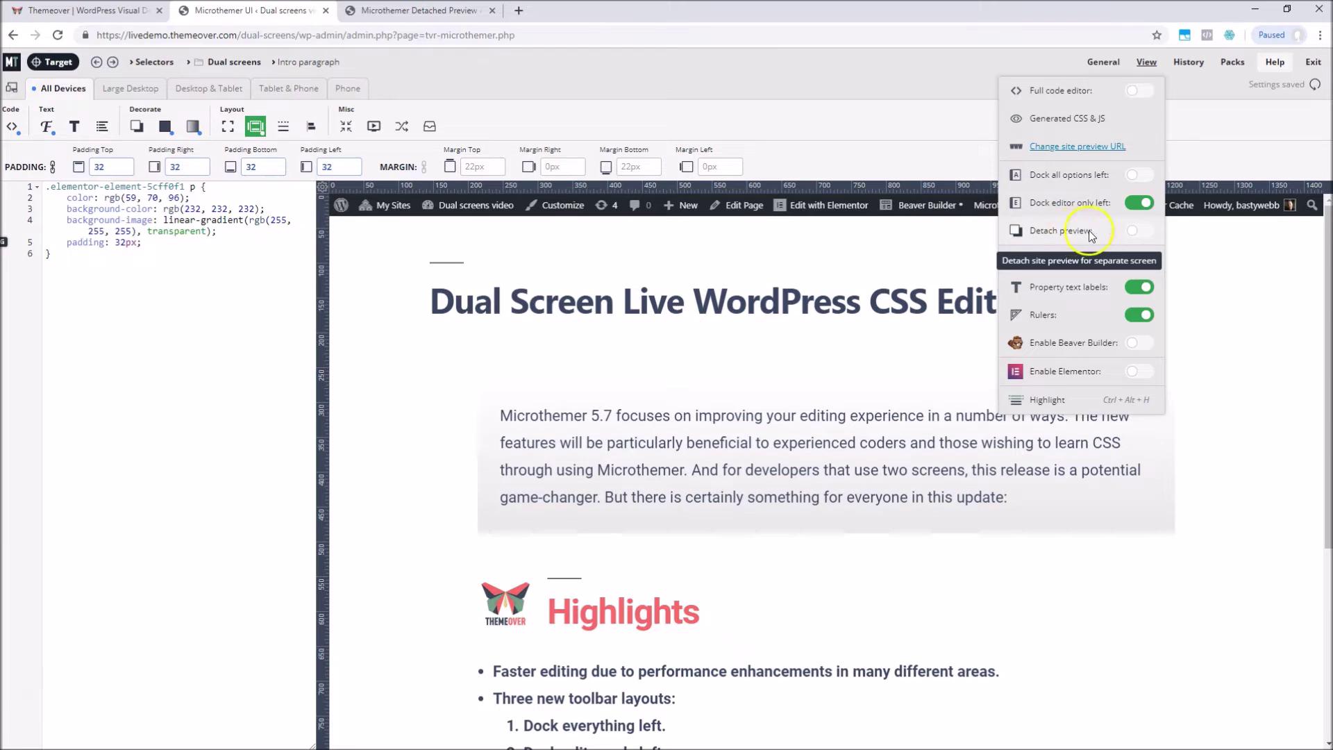
click(1134, 231)
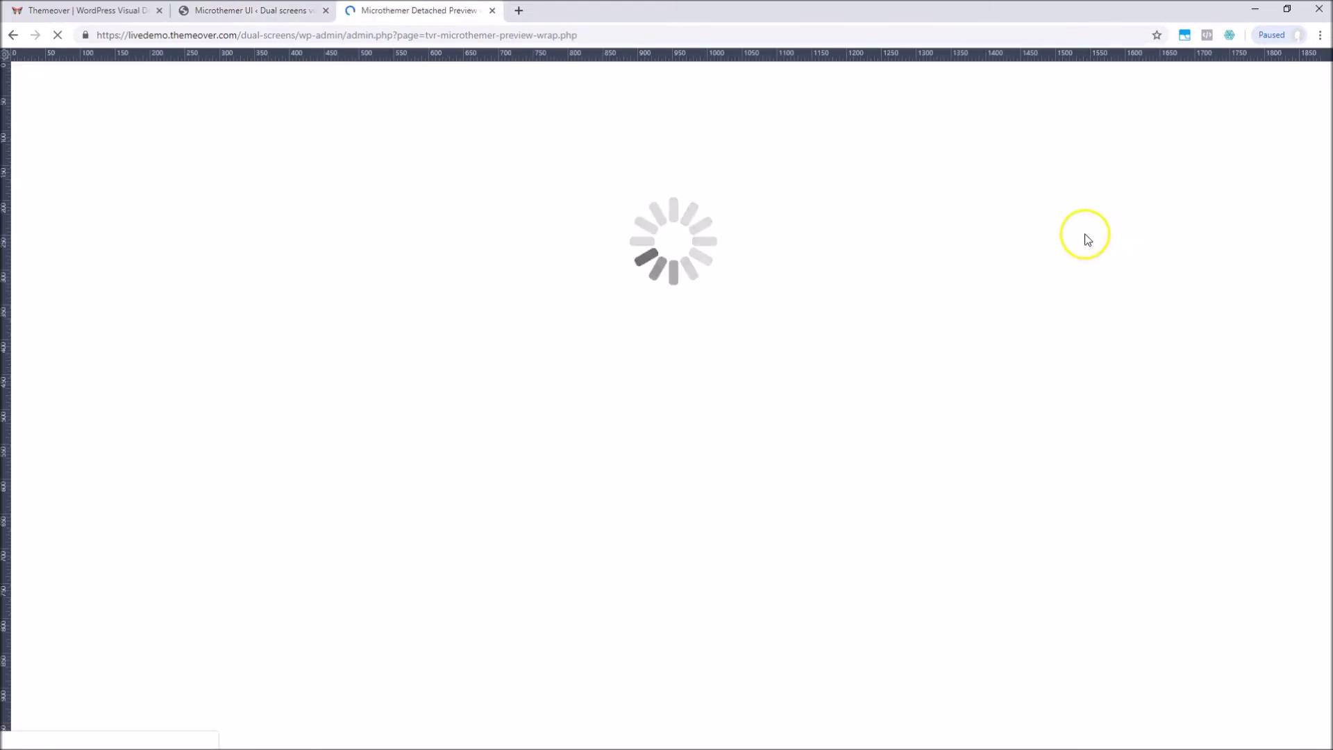
click(251, 11)
Pull the editor tab out into a separate window and back, and alternate between the editor and the detached preview.
drag(248, 13, 294, 746)
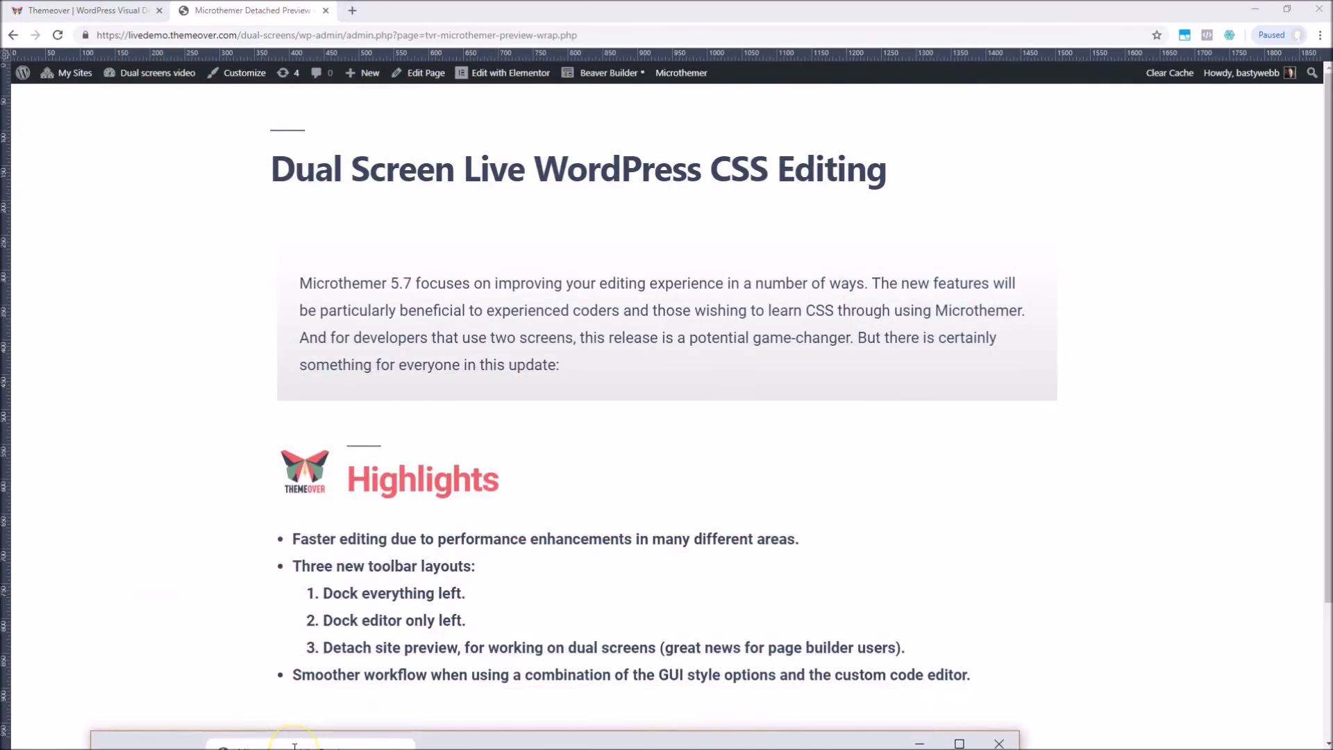
drag(294, 747, 185, 20)
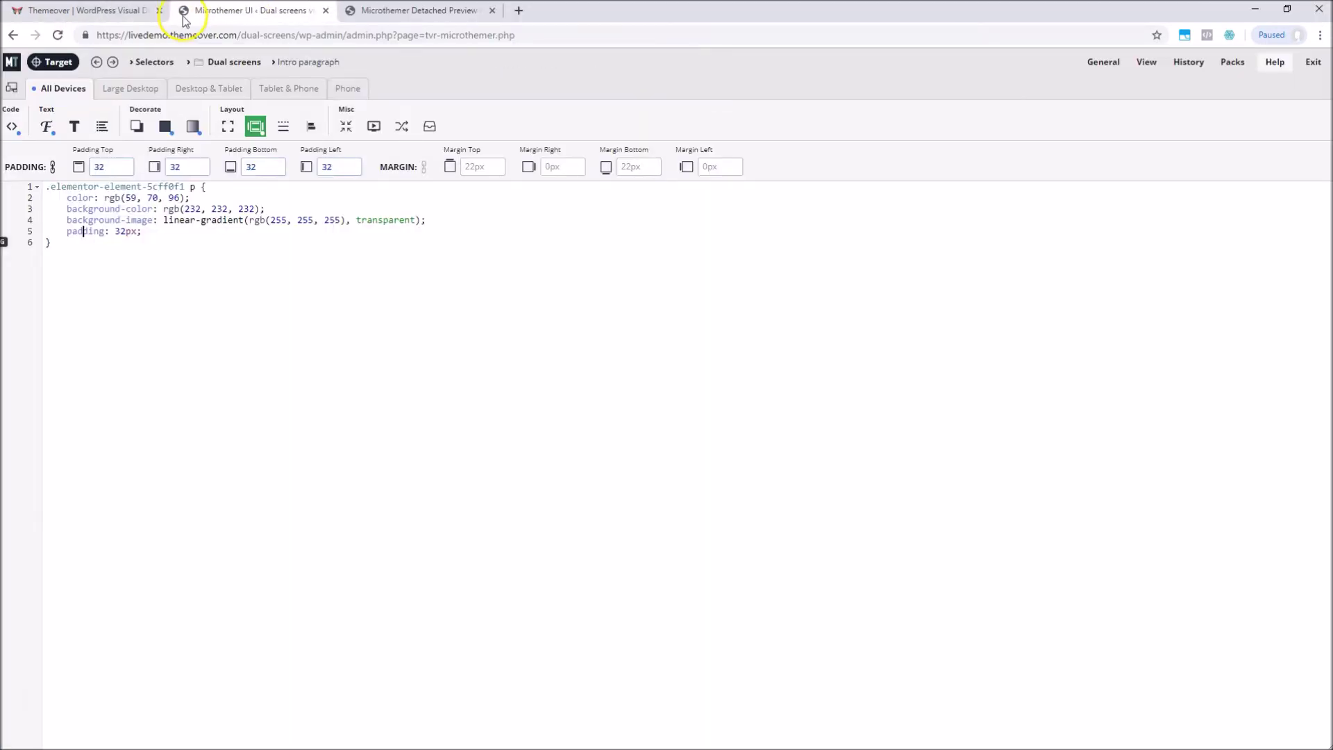
click(426, 15)
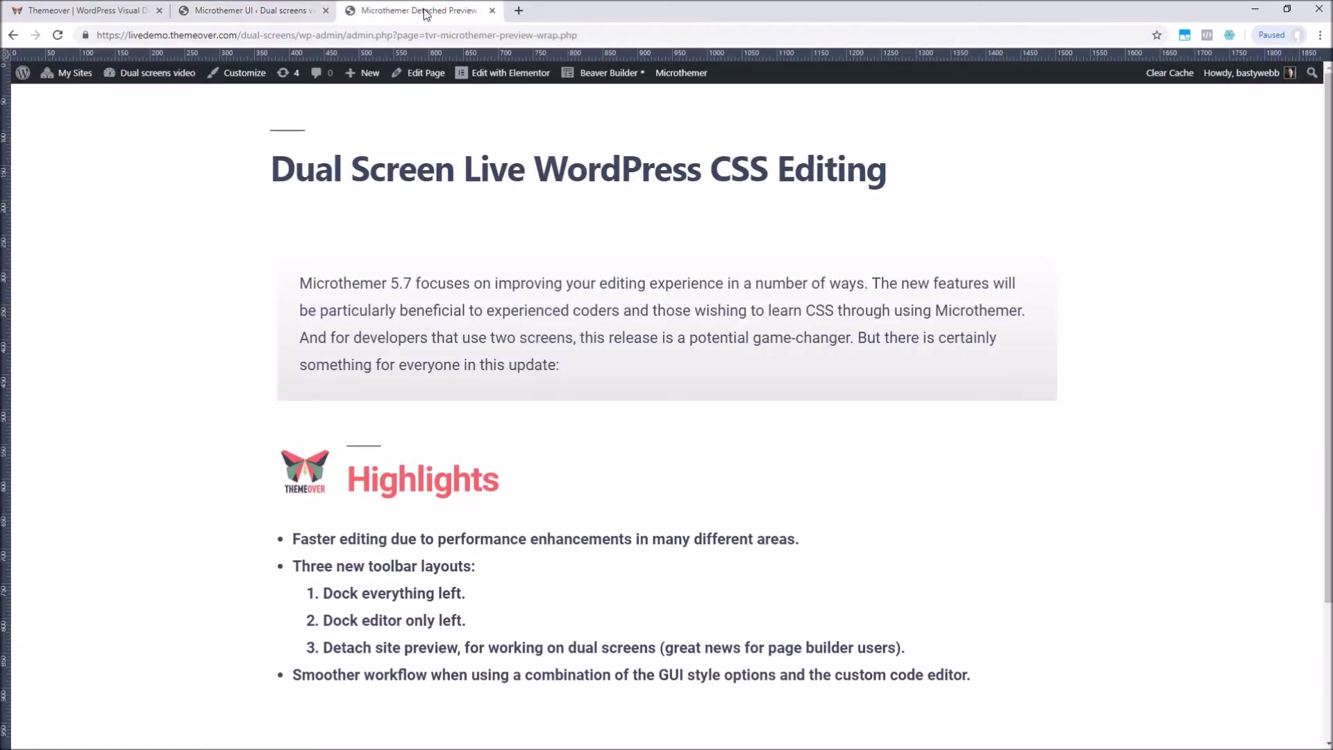
click(229, 12)
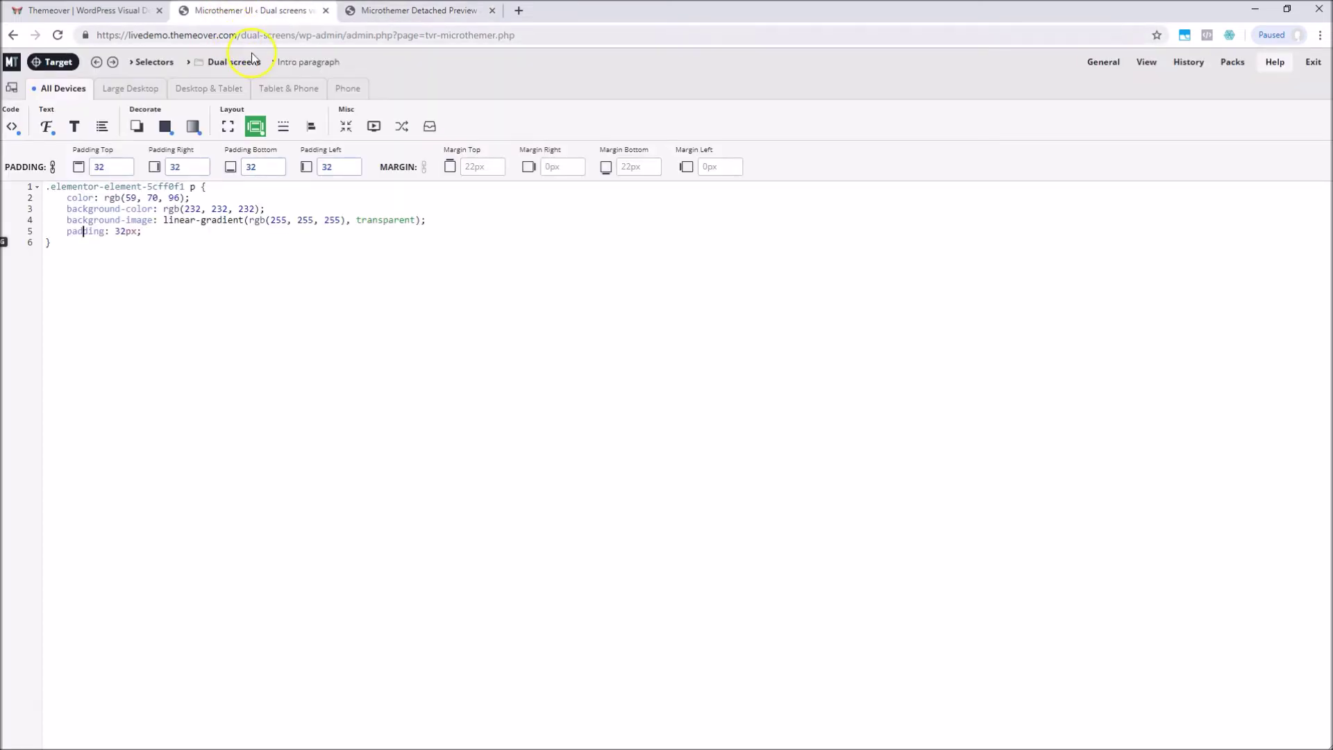
click(418, 15)
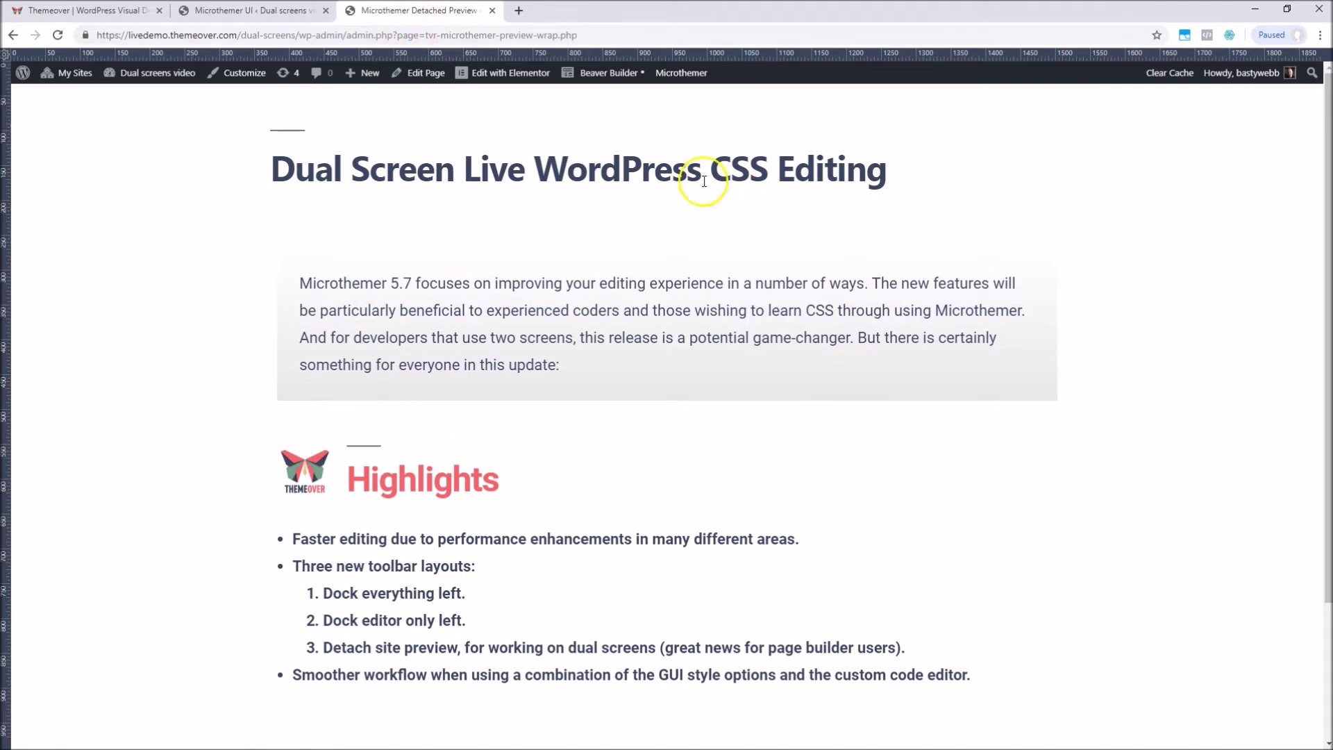
Return to the editor tab and switch its layout to Dock all options left.
click(256, 10)
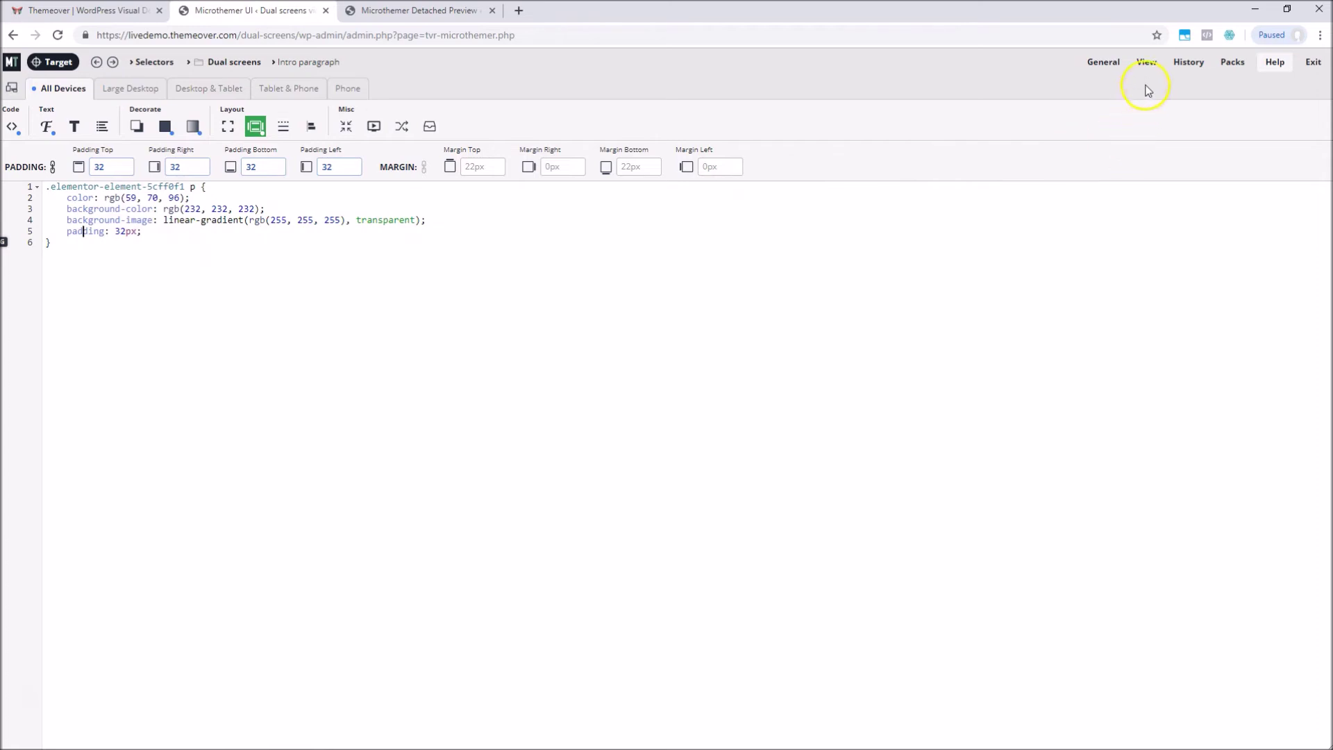
click(1147, 64)
click(1133, 177)
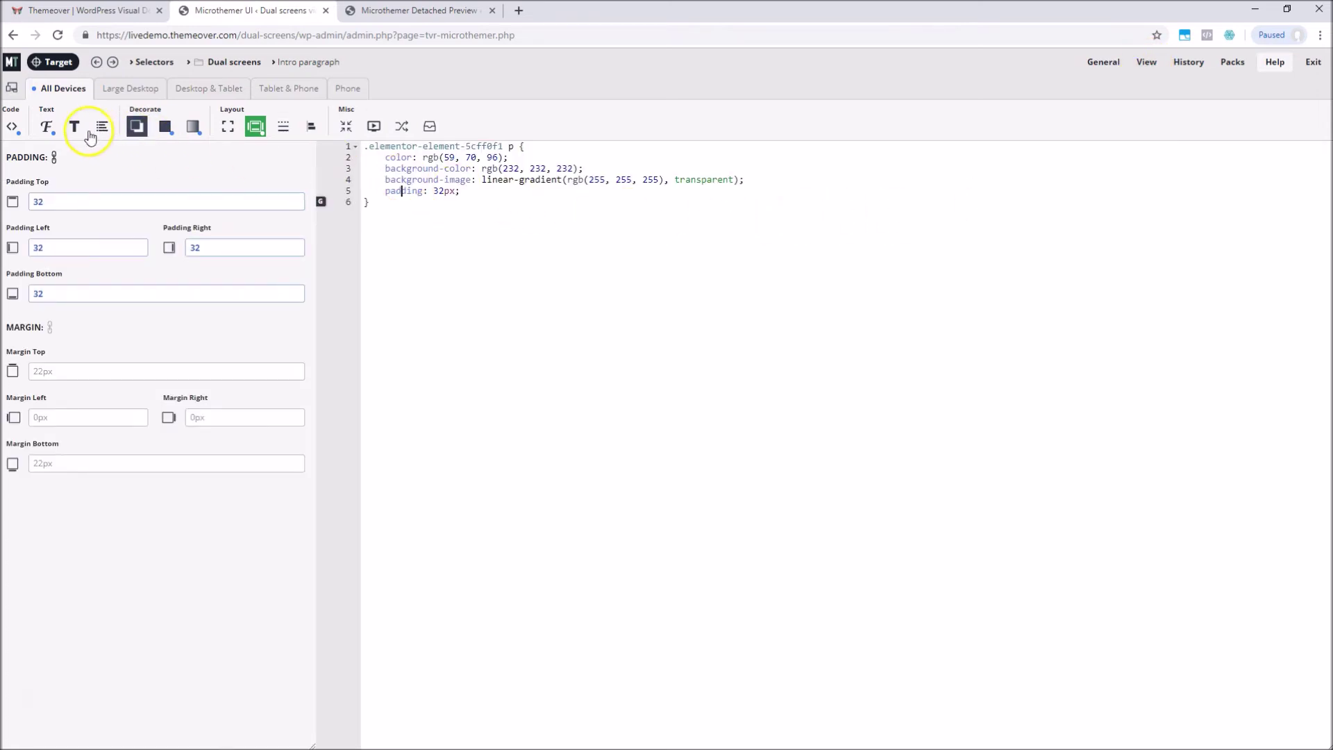
View the Font options, the full-width code editor, and the Padding & Margin options in the new layout.
click(46, 127)
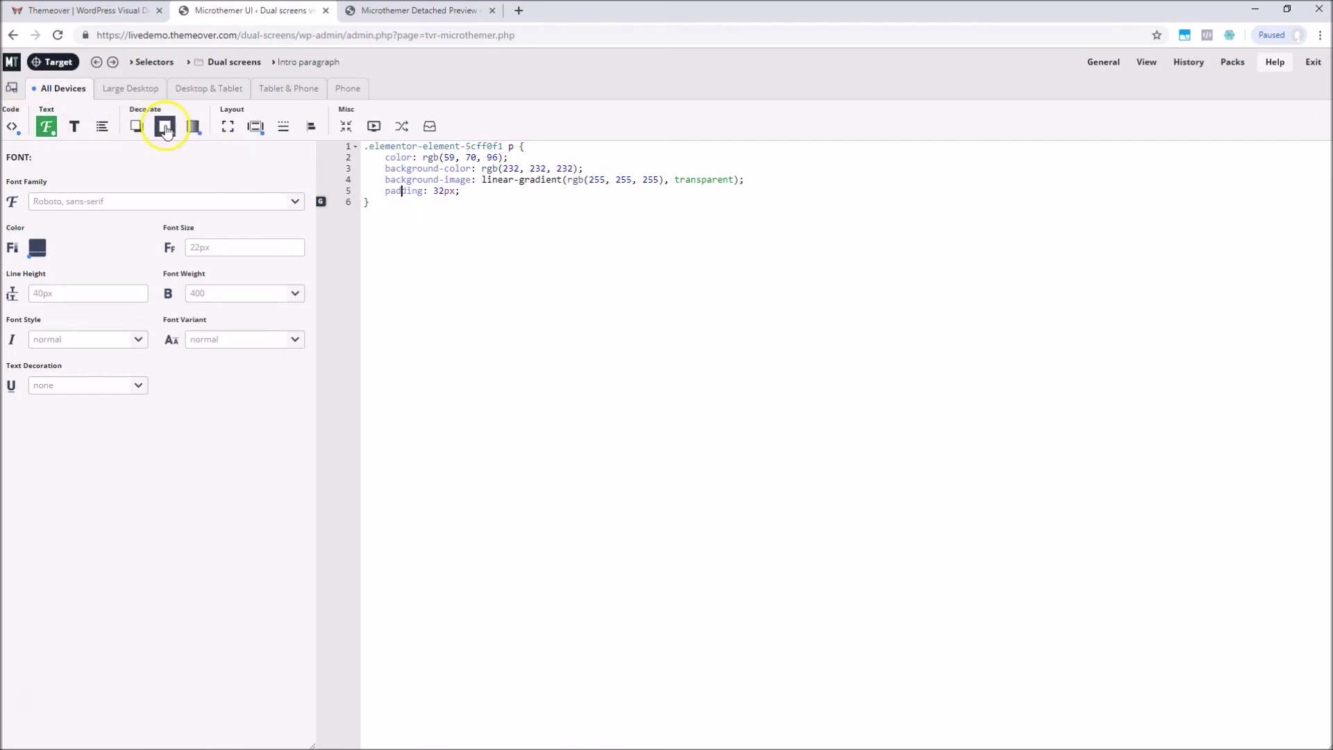
click(11, 127)
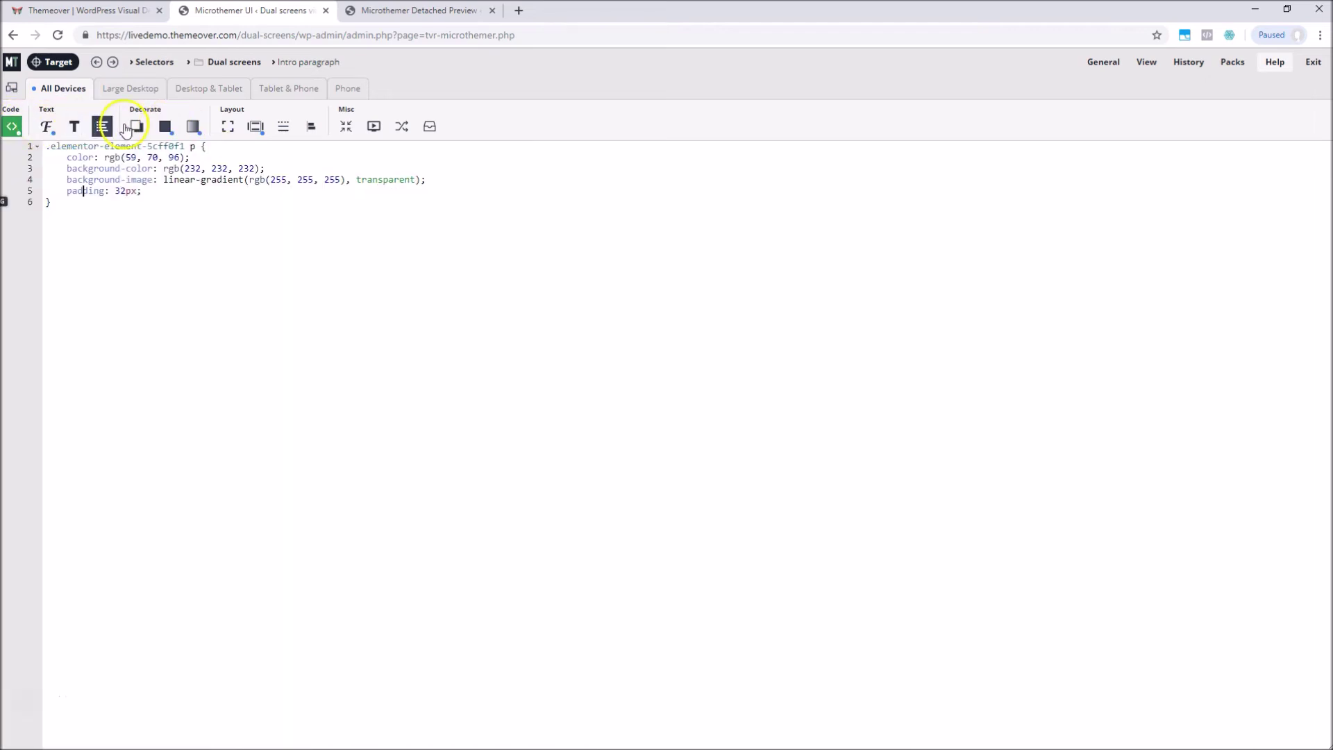
click(46, 126)
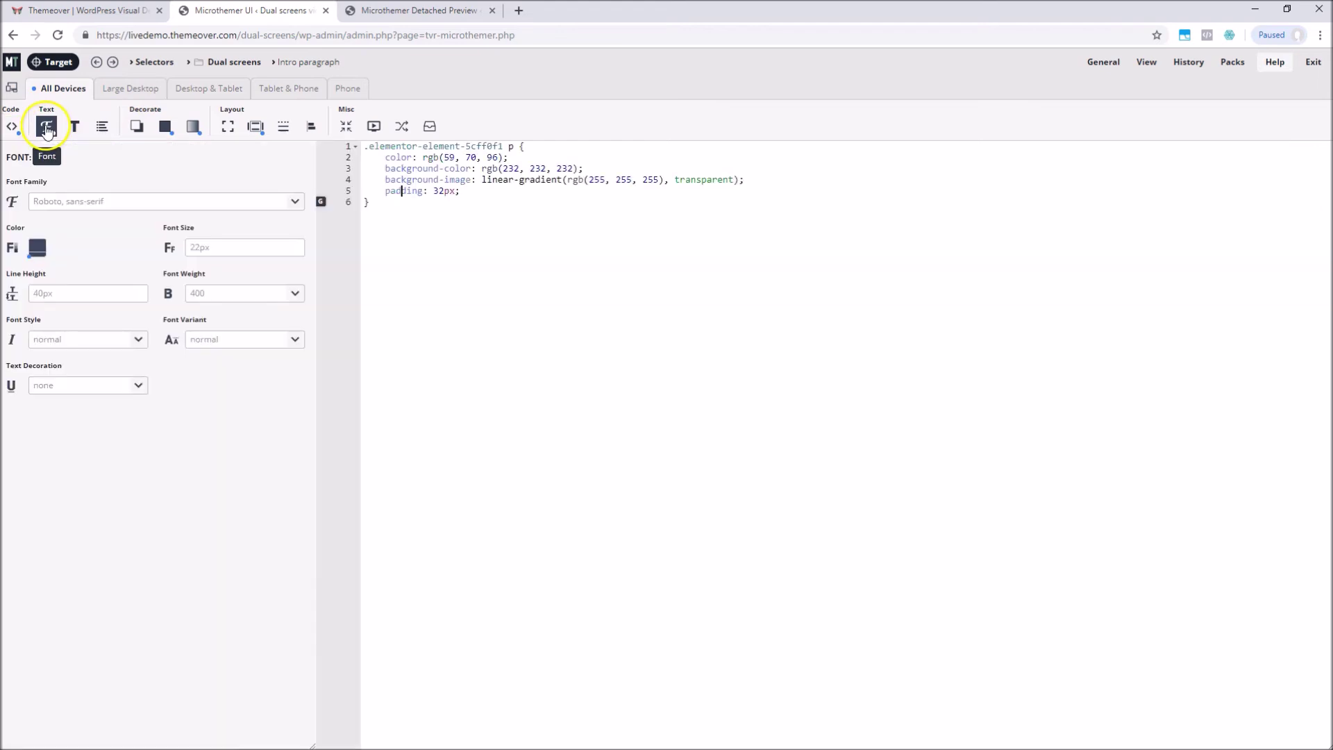
click(255, 126)
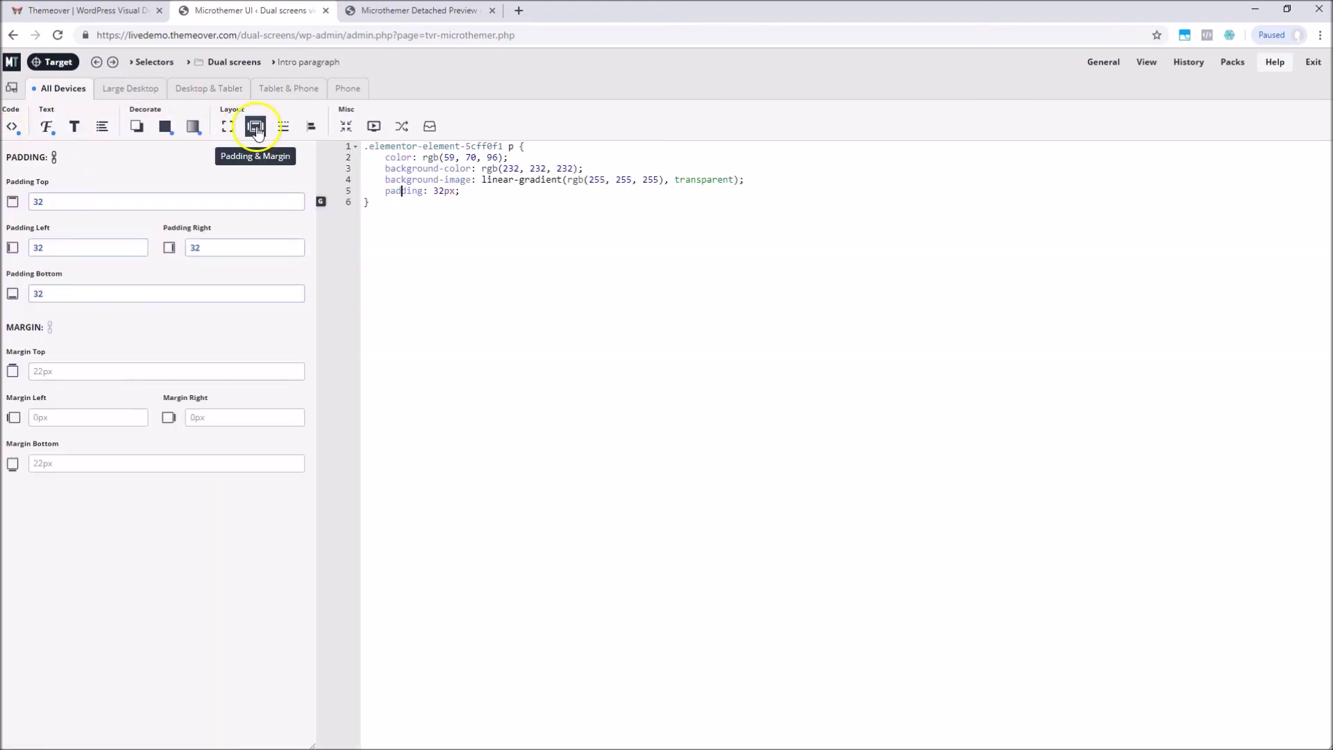
Open the WordPress Dashboard of the Dual screens video site inside the detached preview.
click(445, 13)
mouse_move(173, 77)
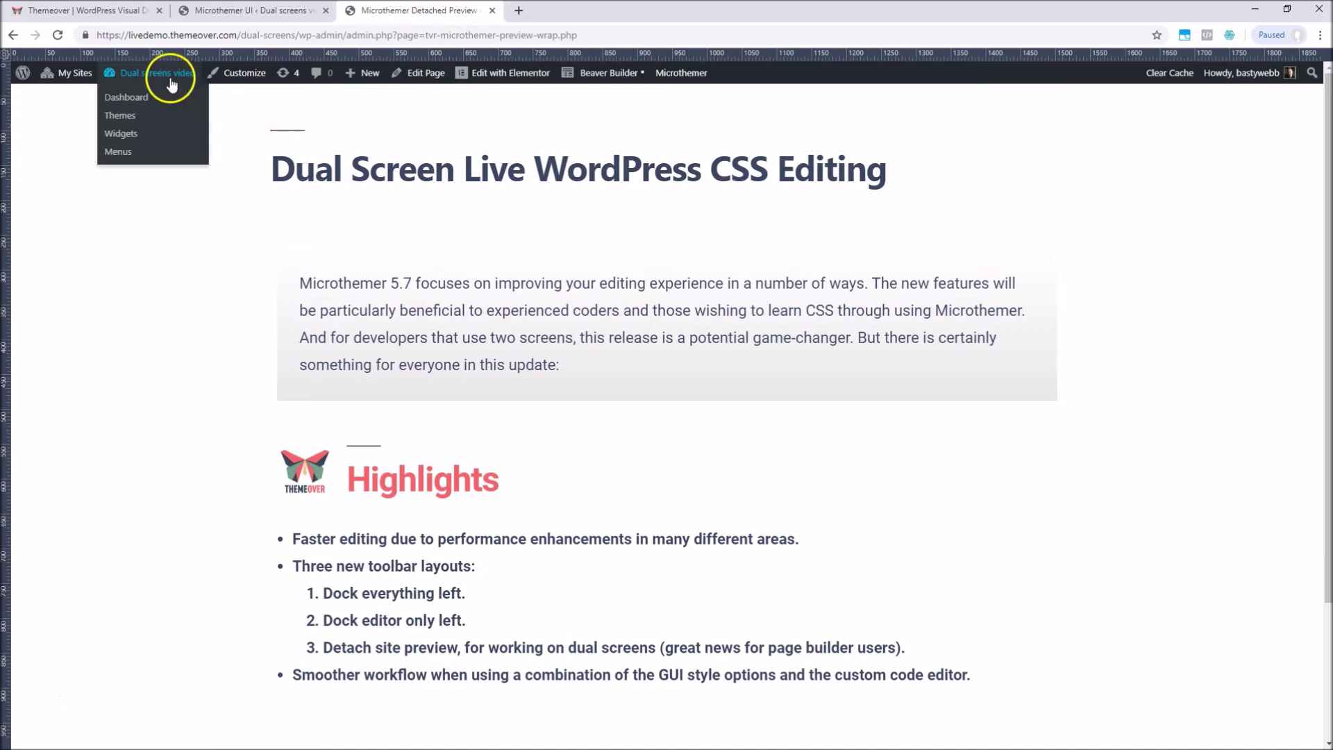
click(164, 102)
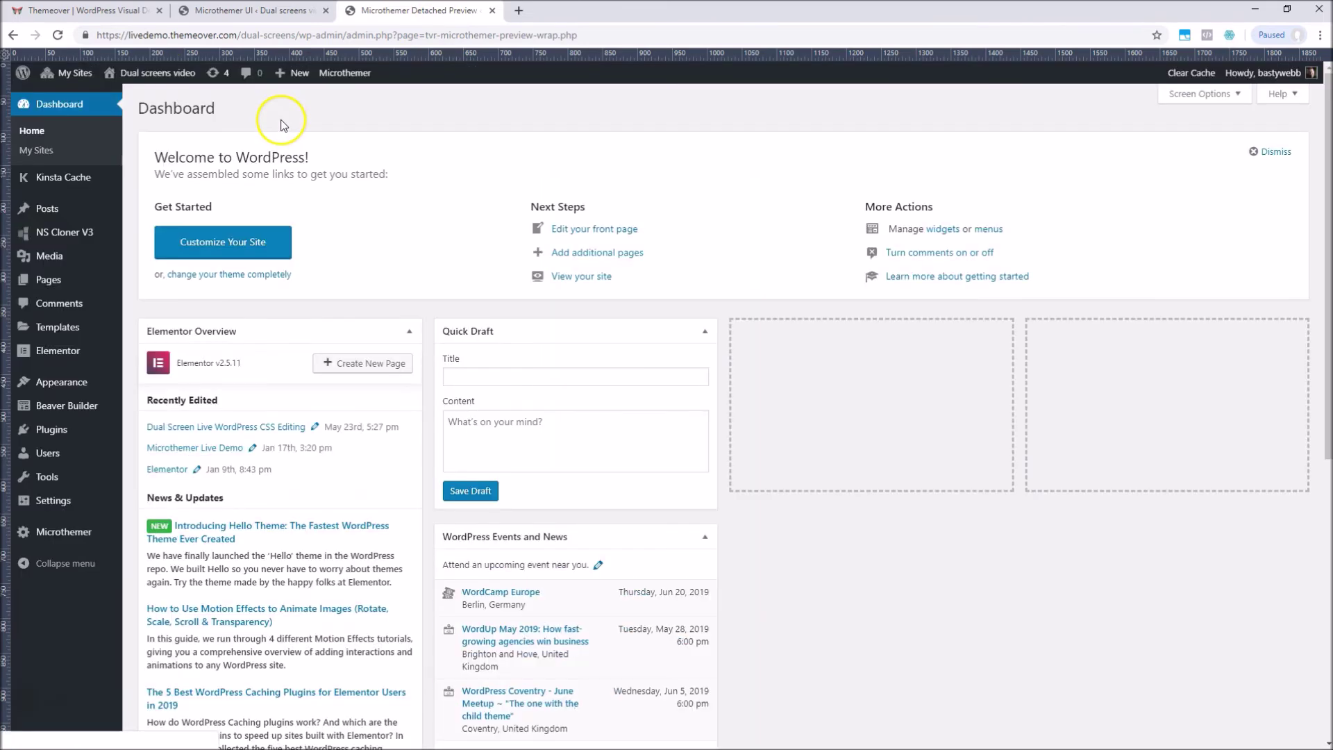
Leave the Dashboard and visit the front end of the Dual screens video site in the detached preview.
mouse_move(163, 70)
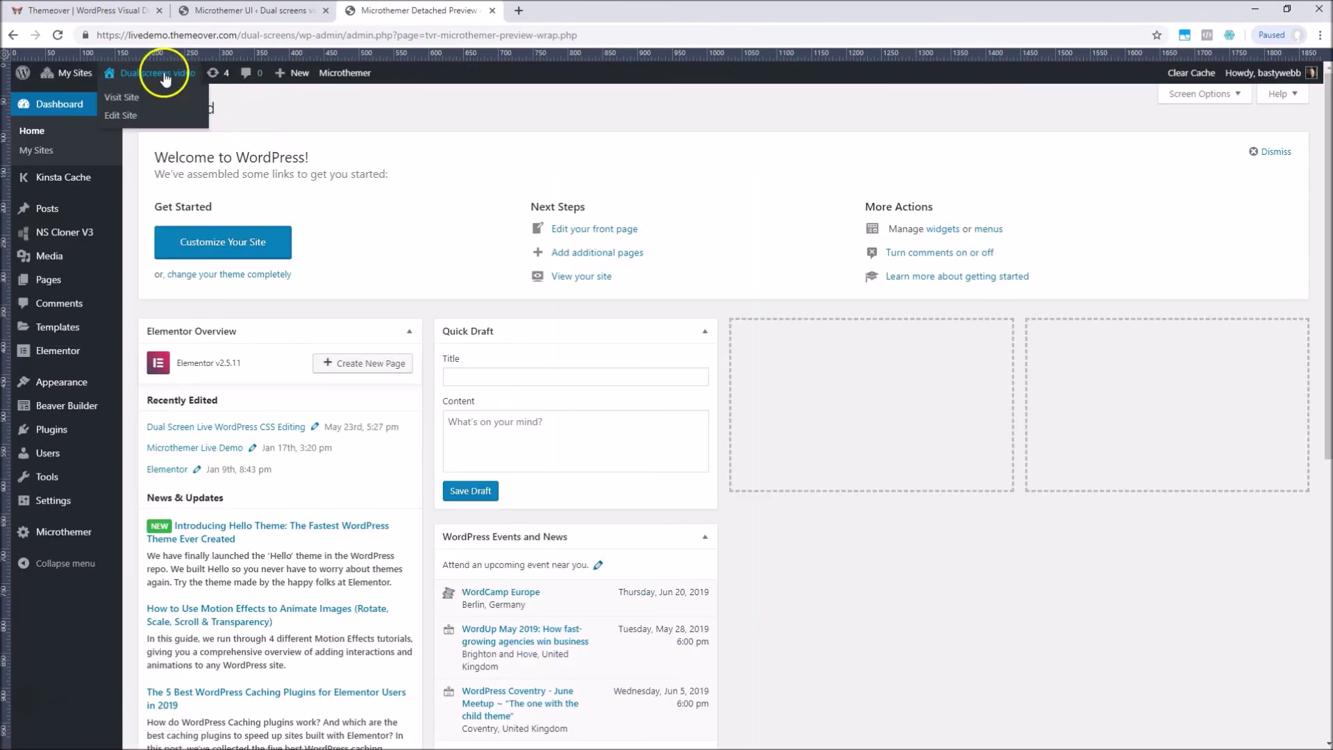
click(136, 102)
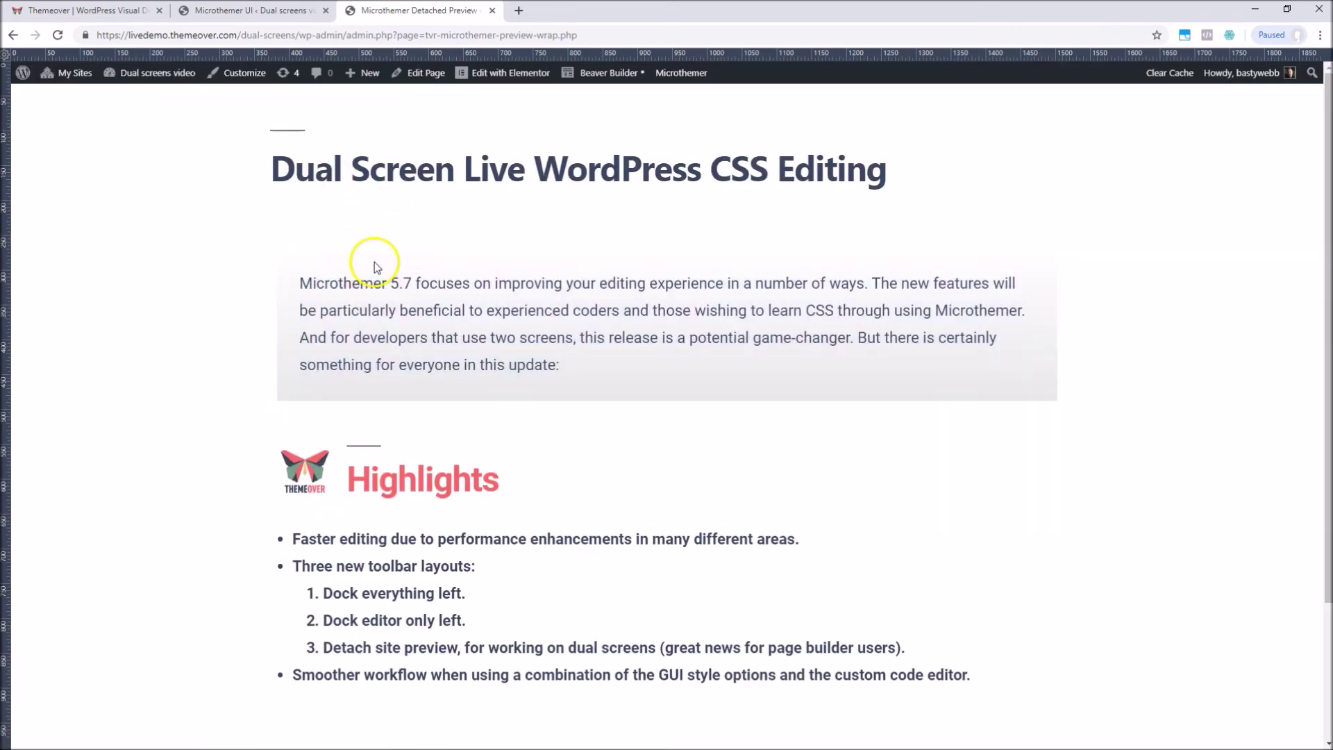
Enable Elementor from the Microthemer editor, view its widgets beside the page in the detached preview, and return to the editor.
click(265, 11)
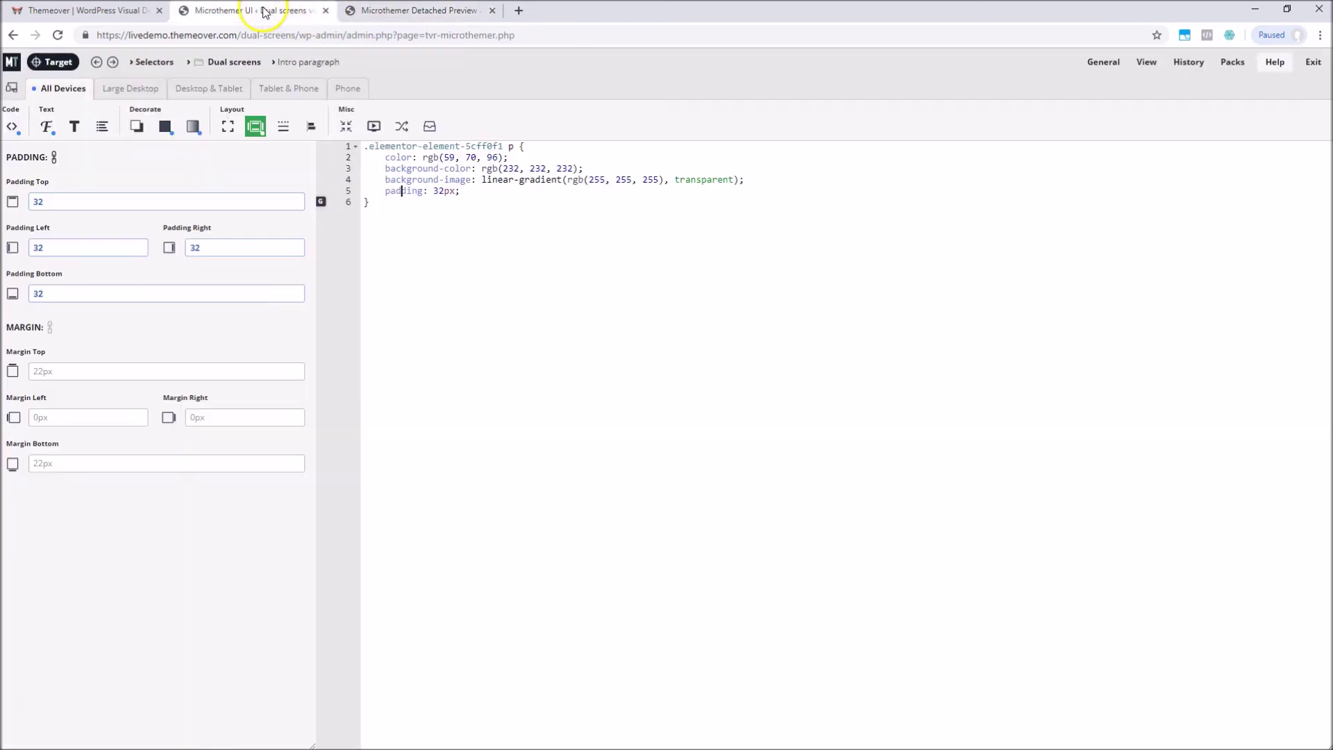
click(1147, 62)
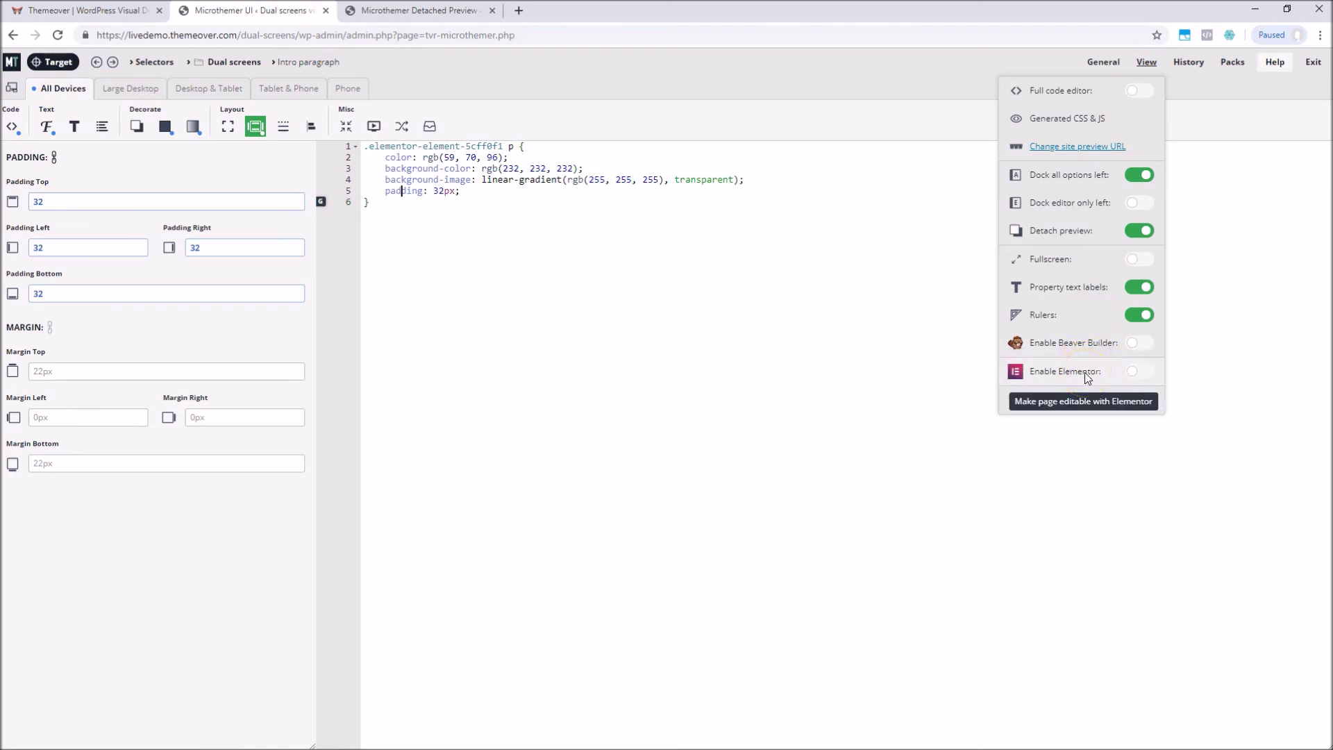
click(1132, 375)
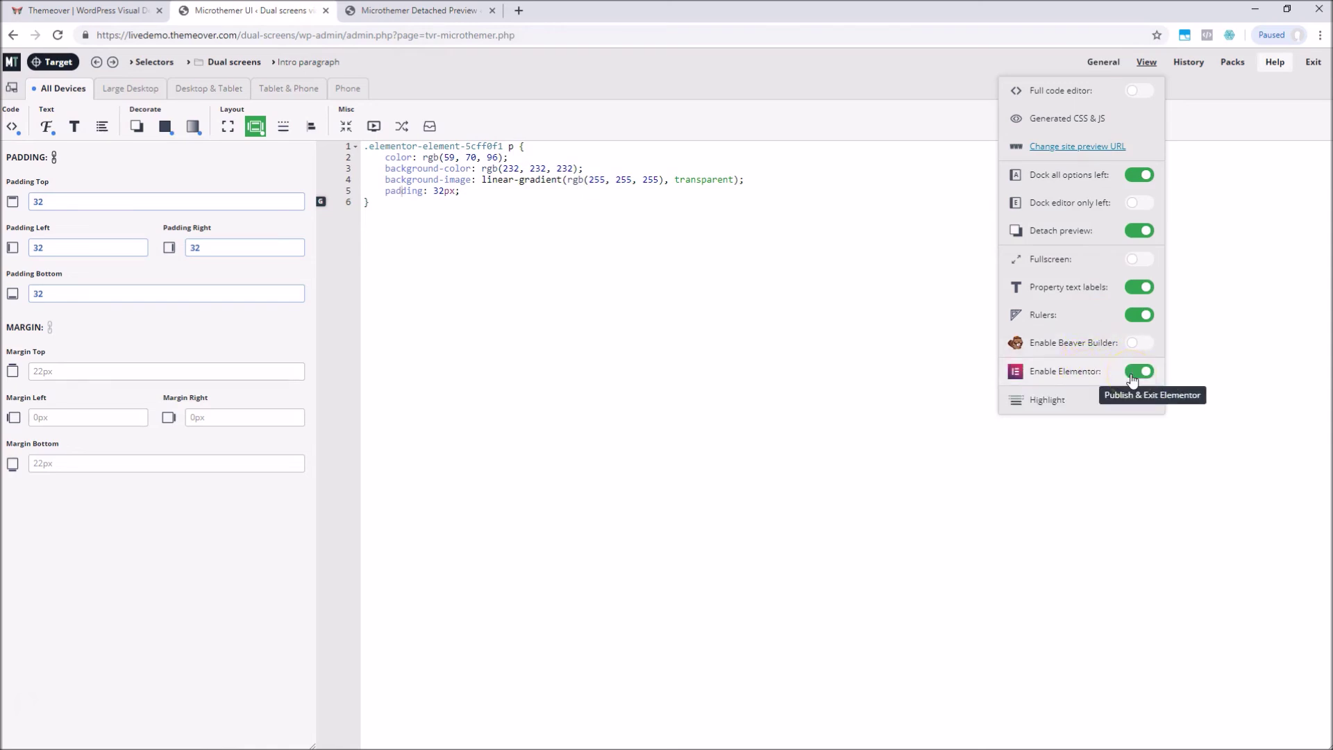
click(432, 15)
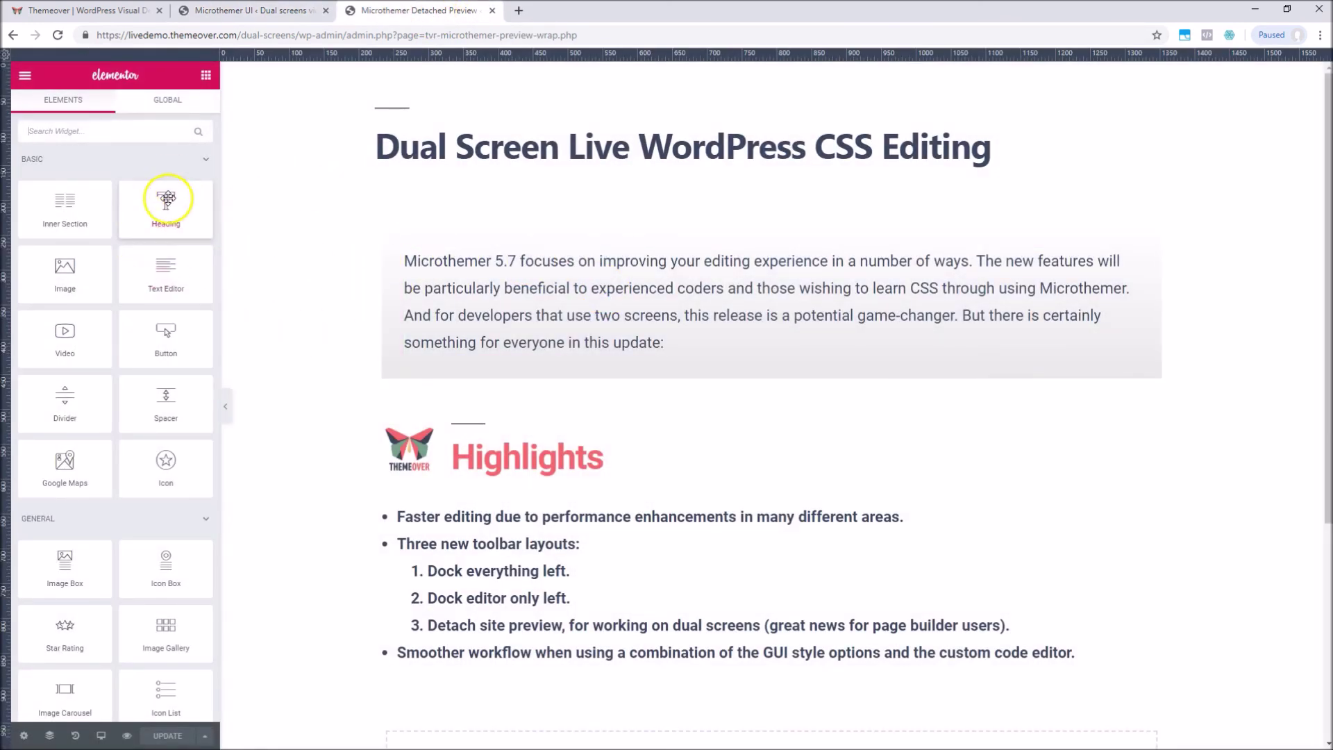
mouse_move(152, 205)
mouse_down()
mouse_move(268, 229)
mouse_move(511, 352)
mouse_move(538, 299)
mouse_move(529, 341)
mouse_move(167, 201)
mouse_up()
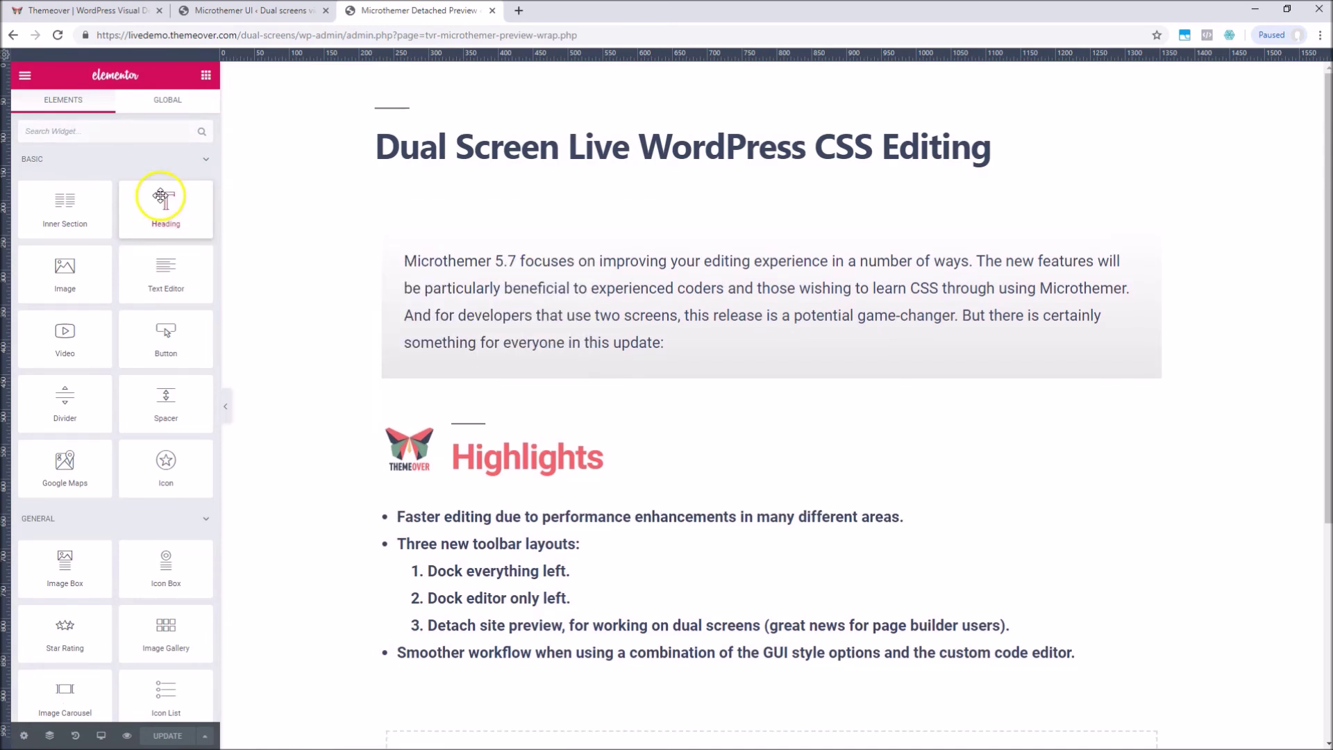
click(268, 10)
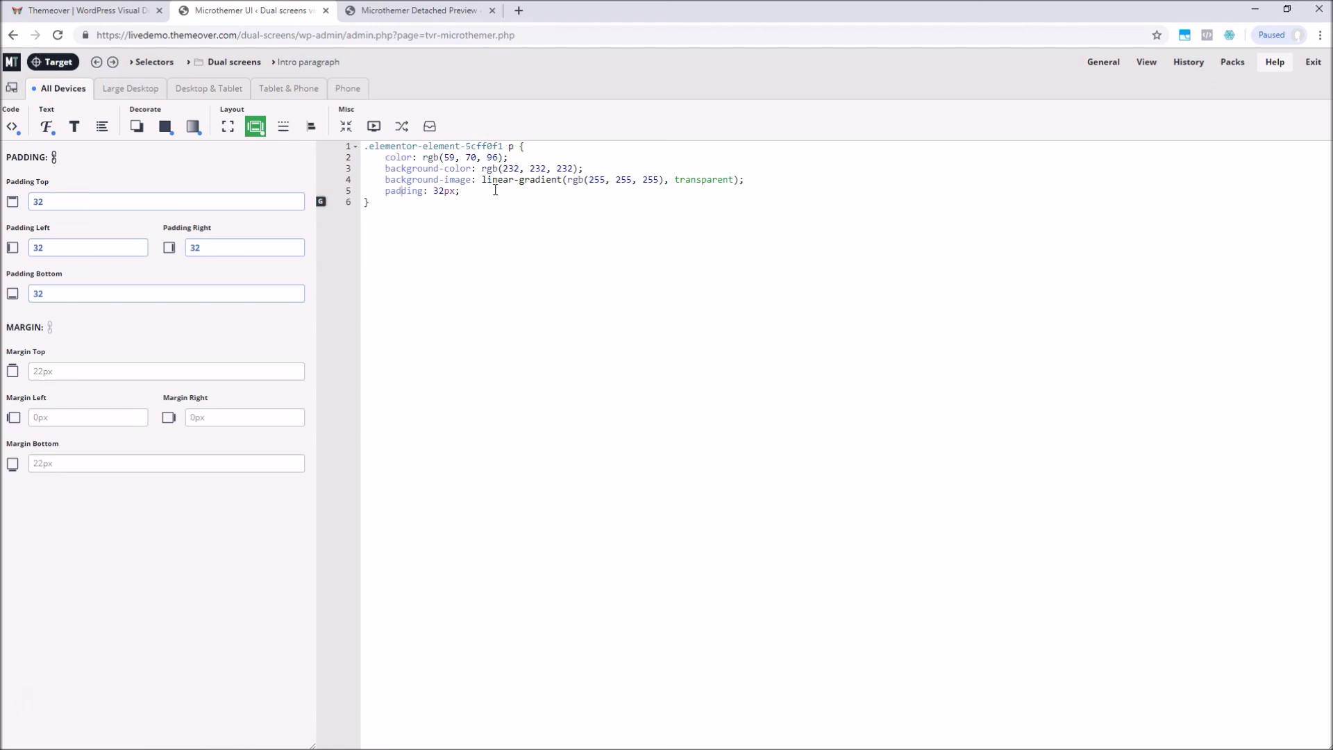
Switch to the Themeover website, open its Messenger chat, and view the Support options.
click(93, 11)
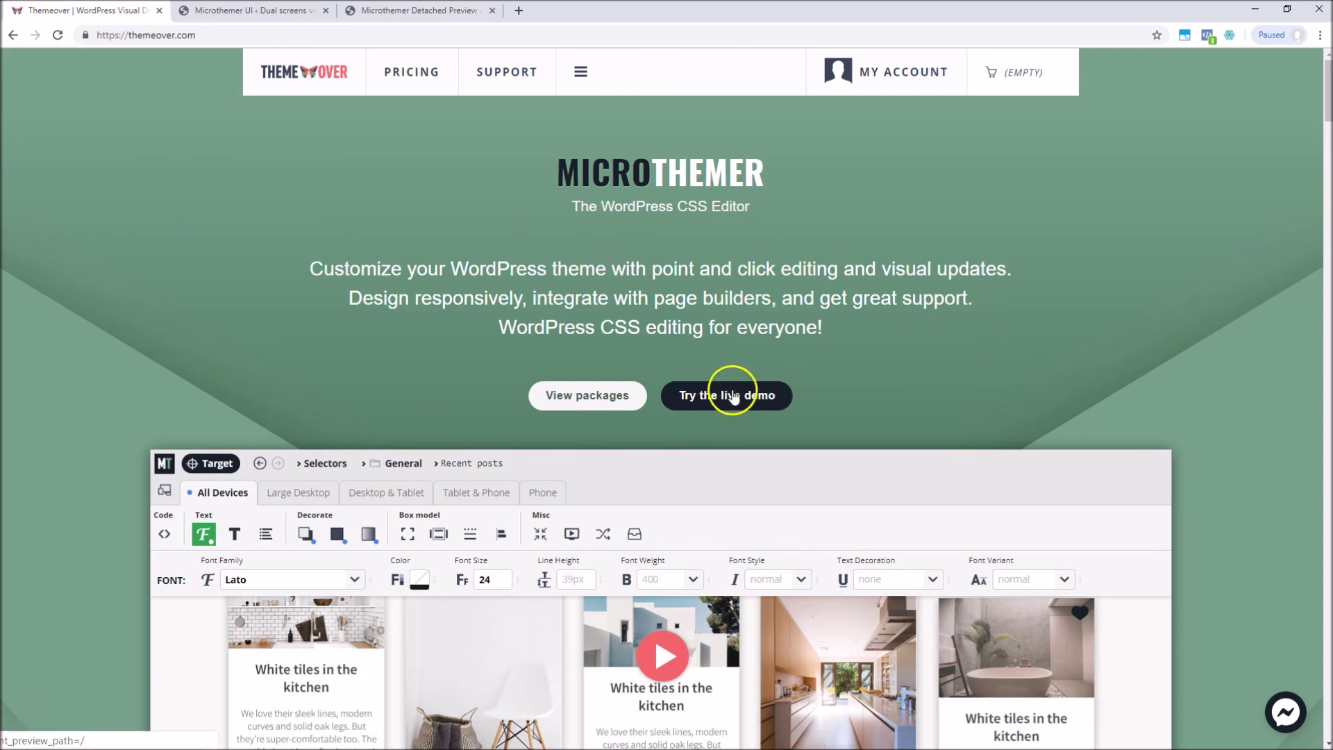
click(1285, 712)
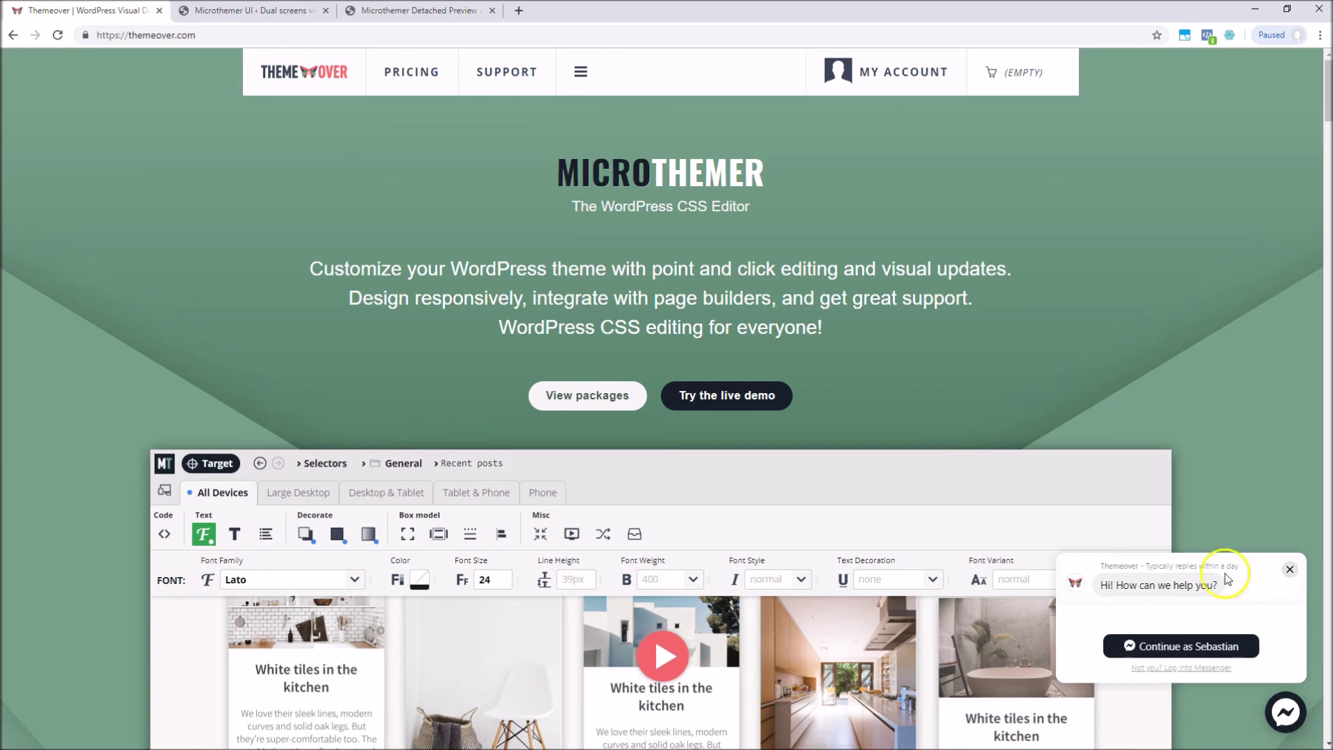
mouse_move(500, 77)
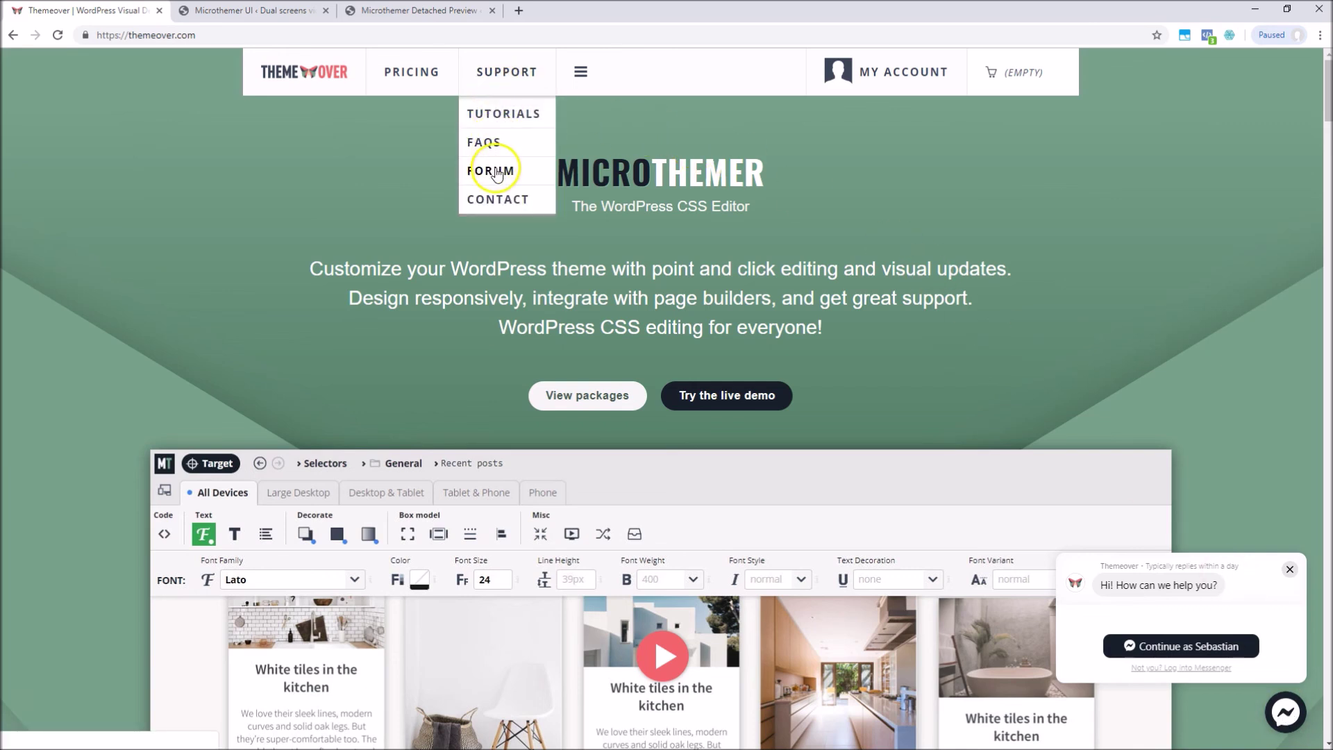